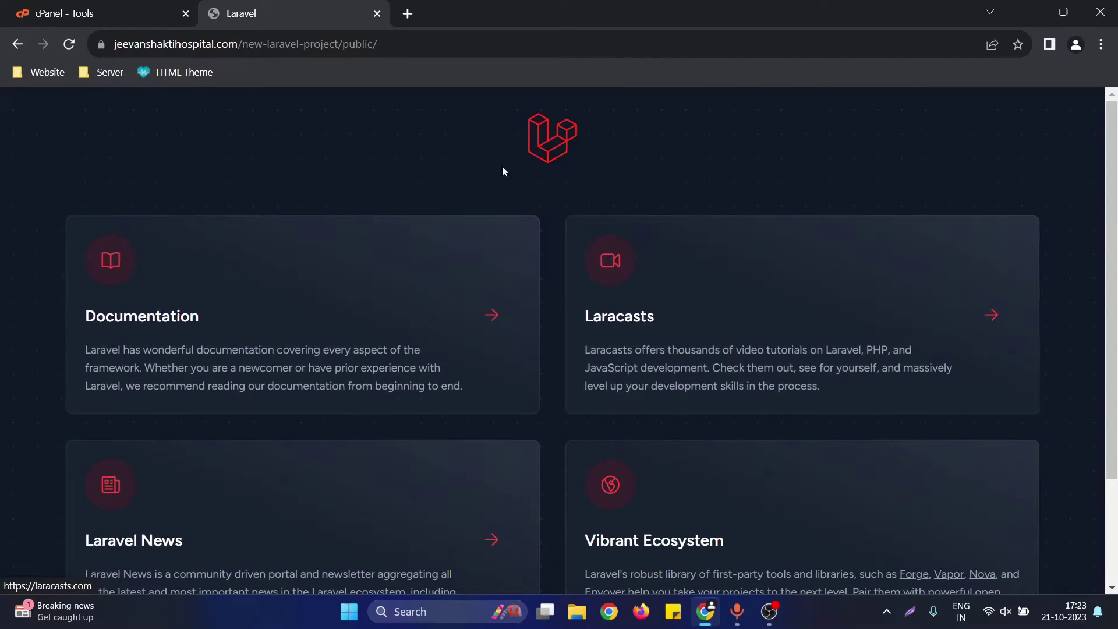
# Switch to cPanel and open the MySQL Databases tool, logging in again with the prefilled credentials.
pyautogui.moveTo(102, 13)
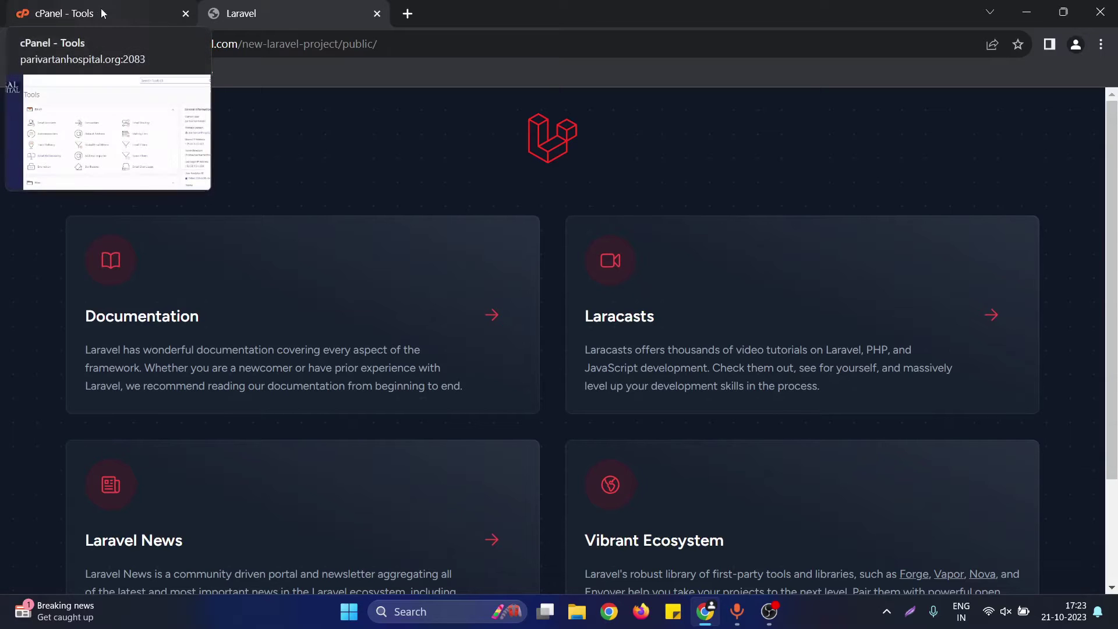
pyautogui.click(103, 13)
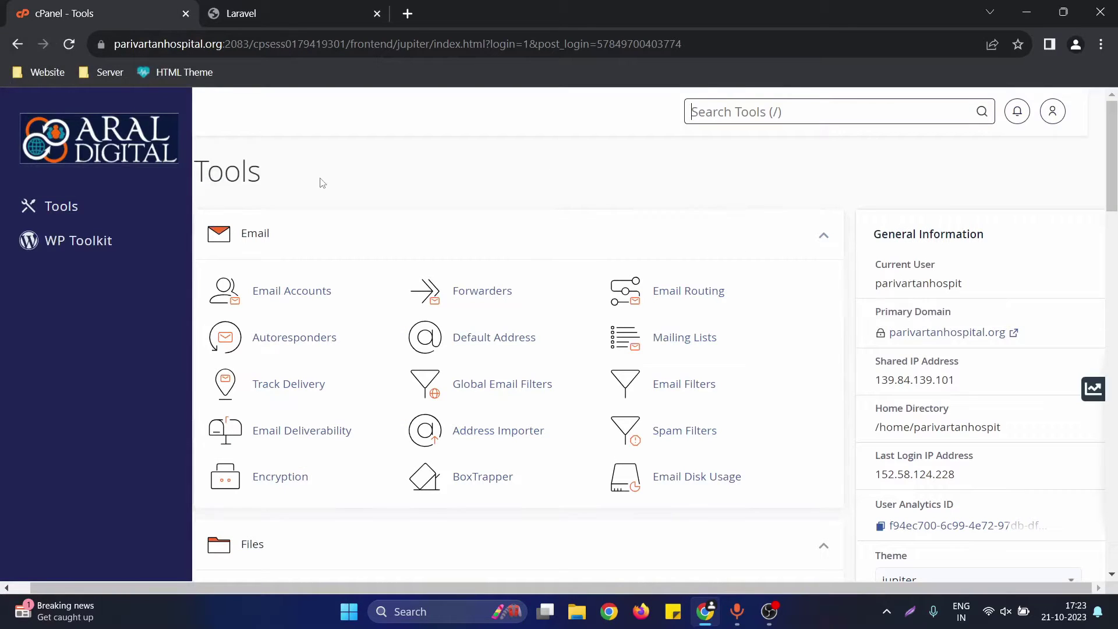
pyautogui.scroll(-5, 495, 239)
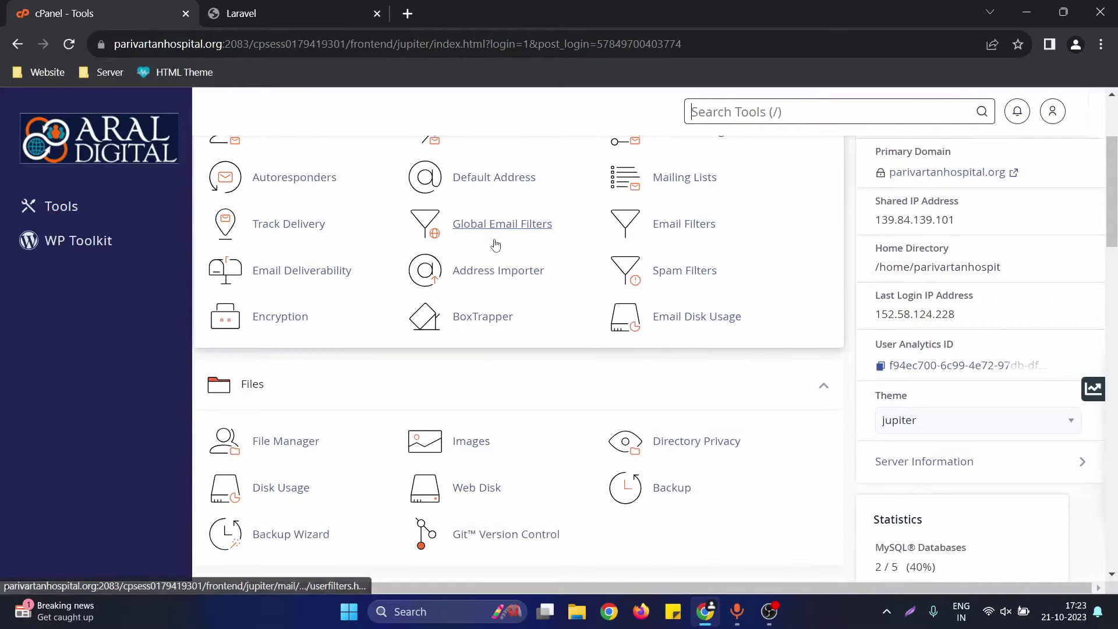
pyautogui.scroll(-1, 494, 244)
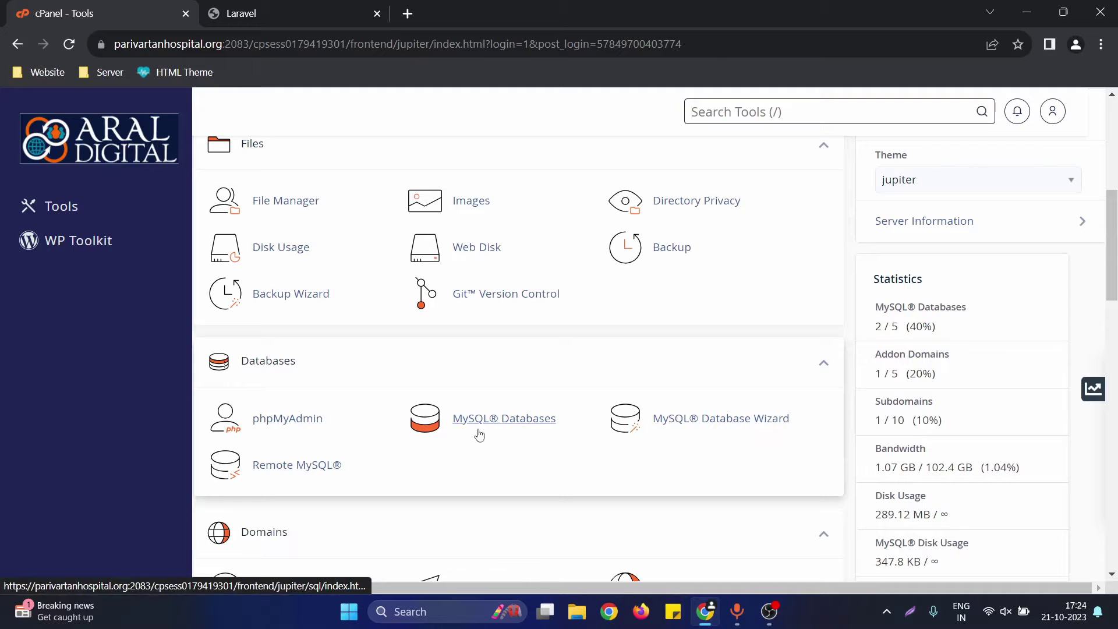
pyautogui.click(502, 420)
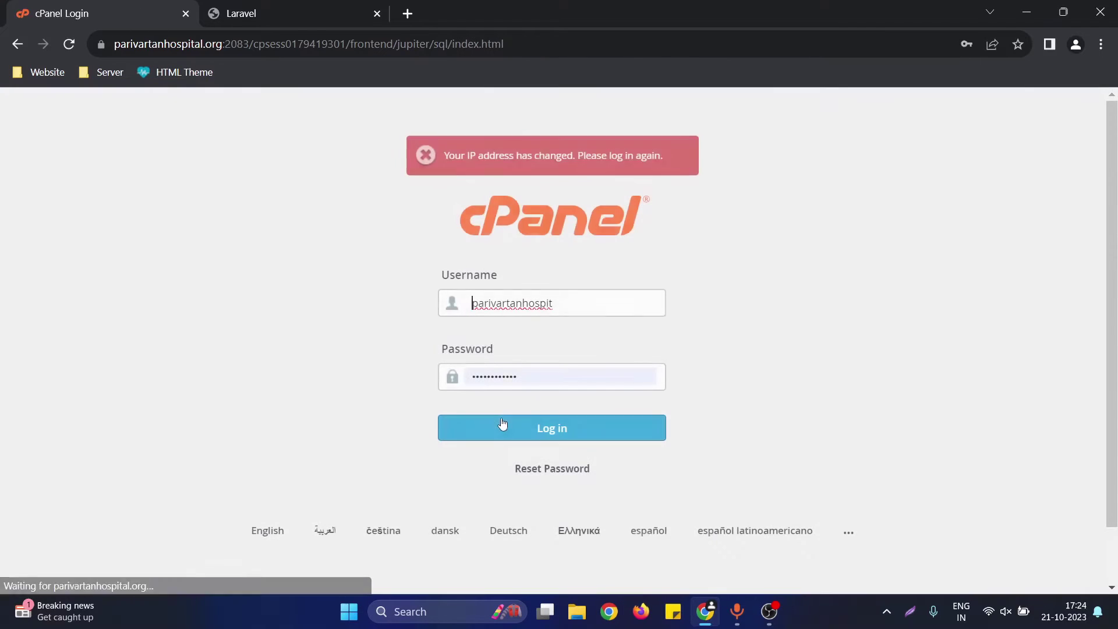
pyautogui.click(529, 439)
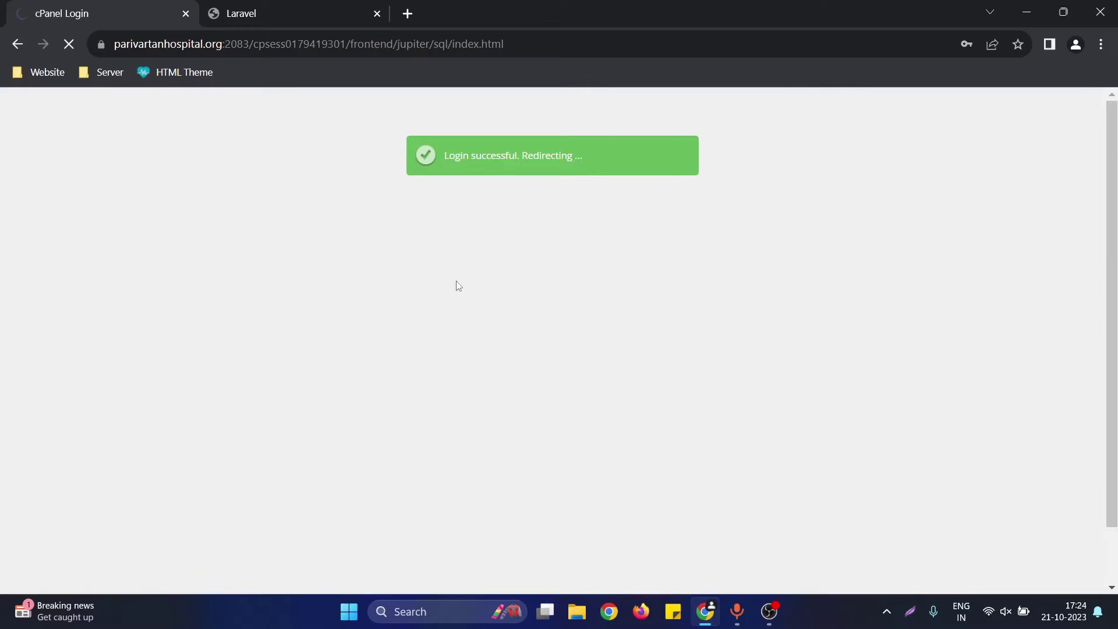
pyautogui.scroll(2, 272, 237)
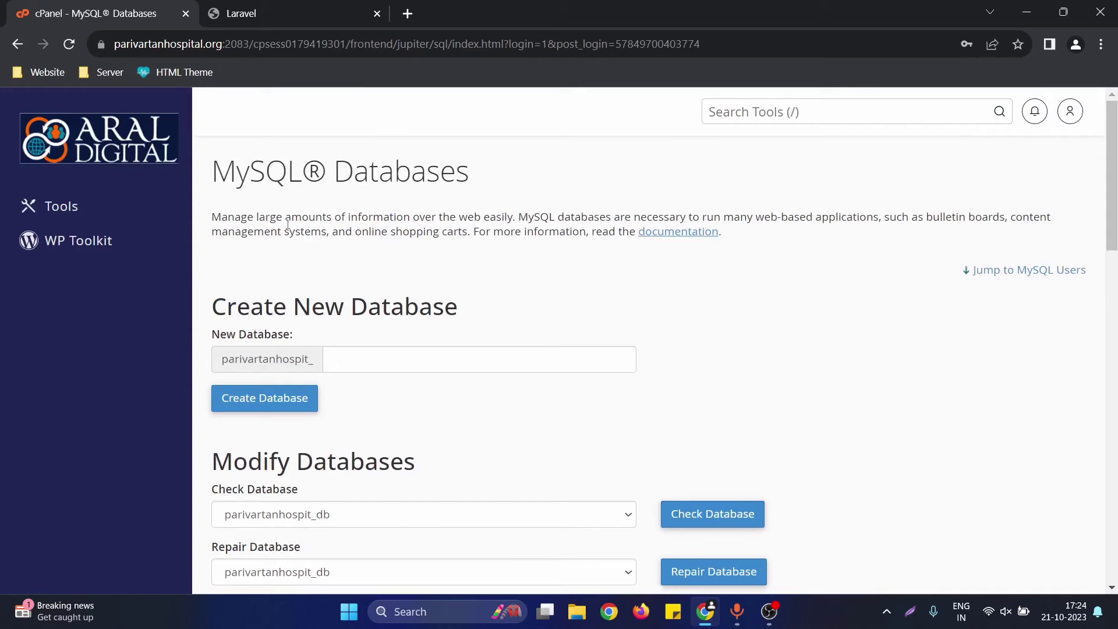
pyautogui.moveTo(211, 172); pyautogui.dragTo(464, 178)
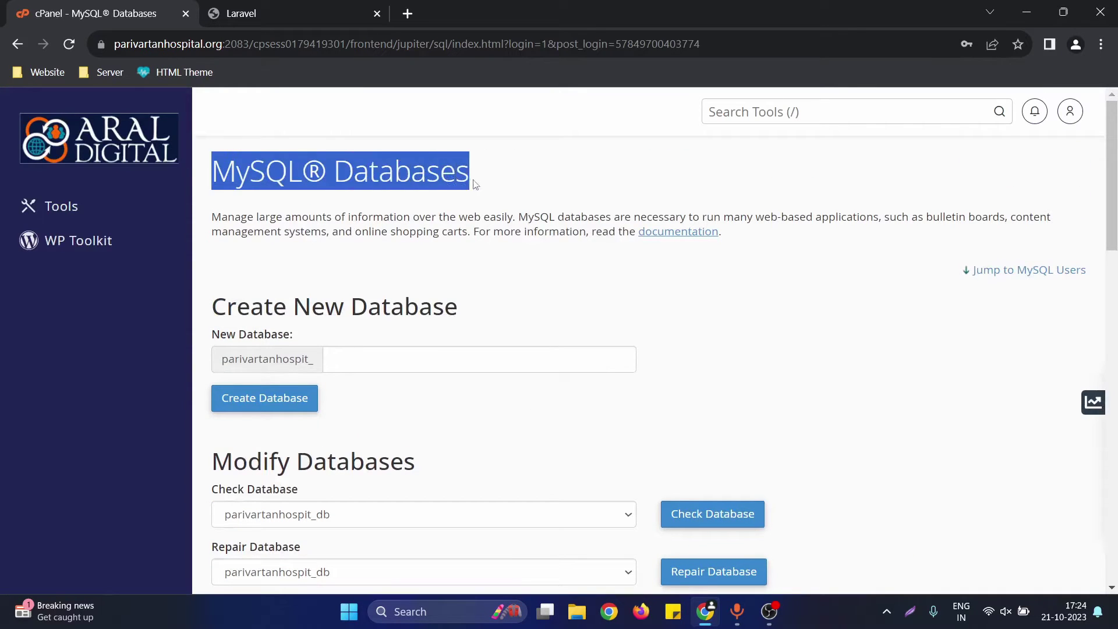
pyautogui.click(504, 192)
pyautogui.moveTo(219, 180); pyautogui.dragTo(485, 175)
pyautogui.click(592, 285)
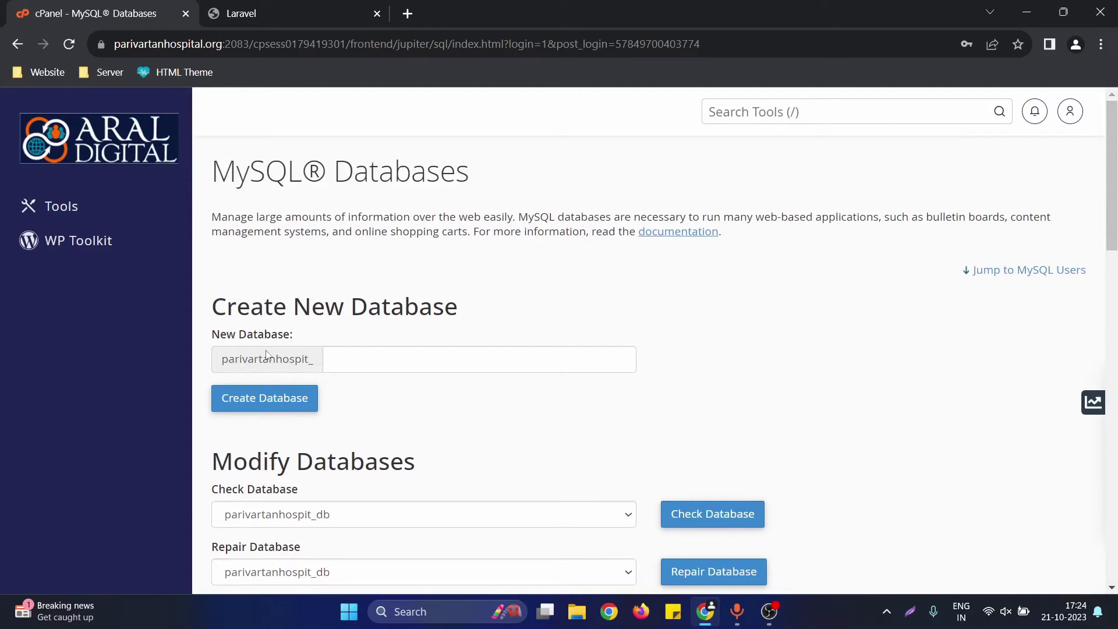
# Open Notepad, clear its existing text, and shrink the window so the database form stays readable beside it.
pyautogui.click(420, 599)
pyautogui.write('notepad')
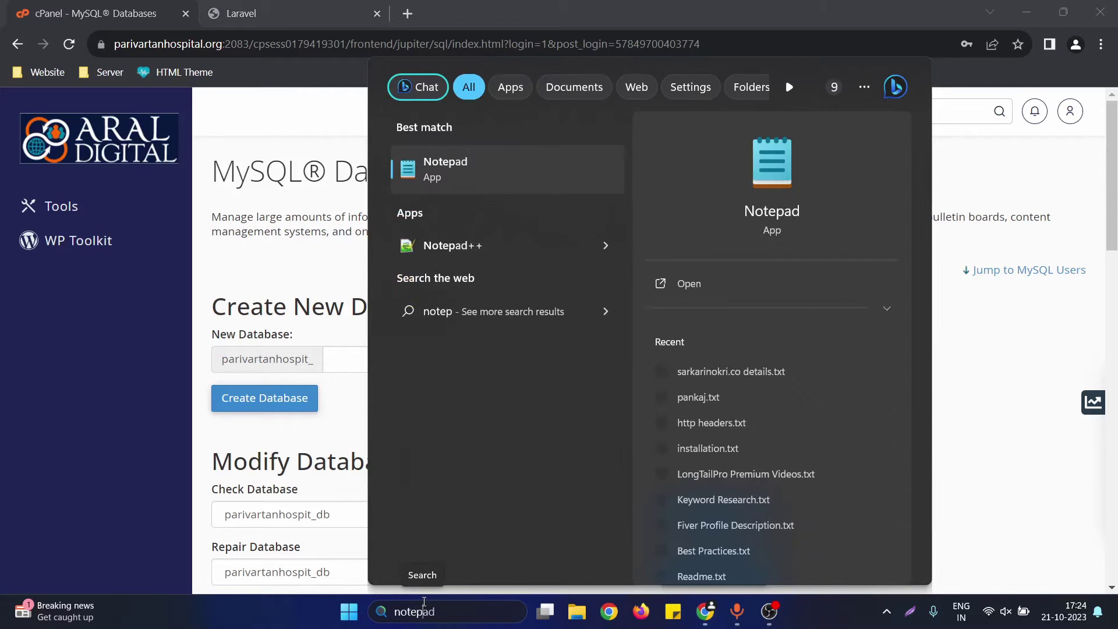
pyautogui.press('Return')
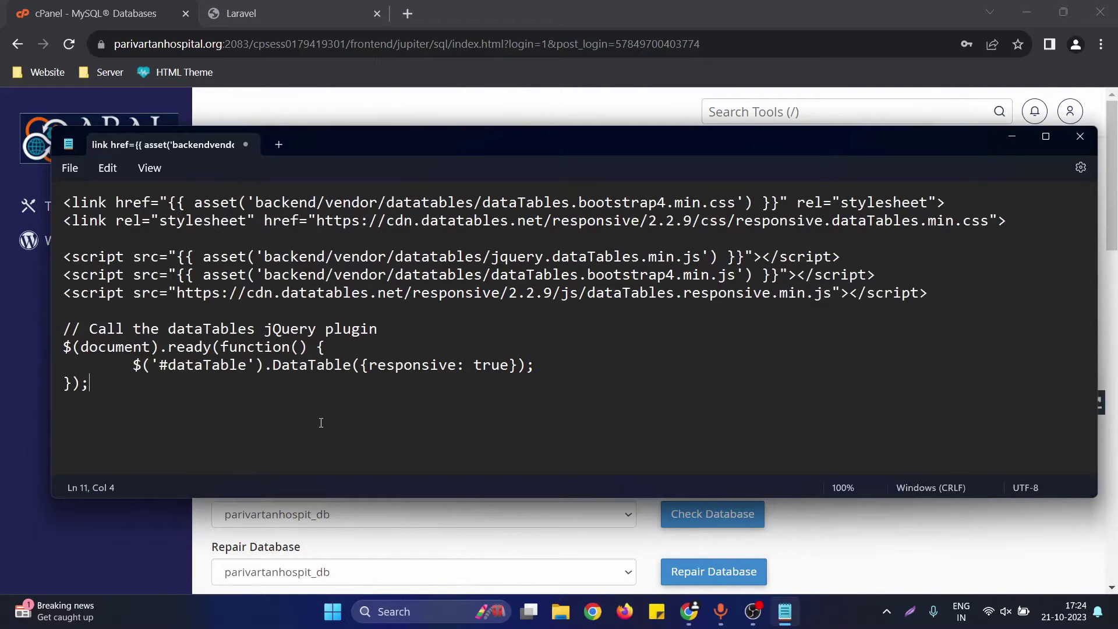
pyautogui.hotkey('ctrl', 'a')
pyautogui.press('Delete')
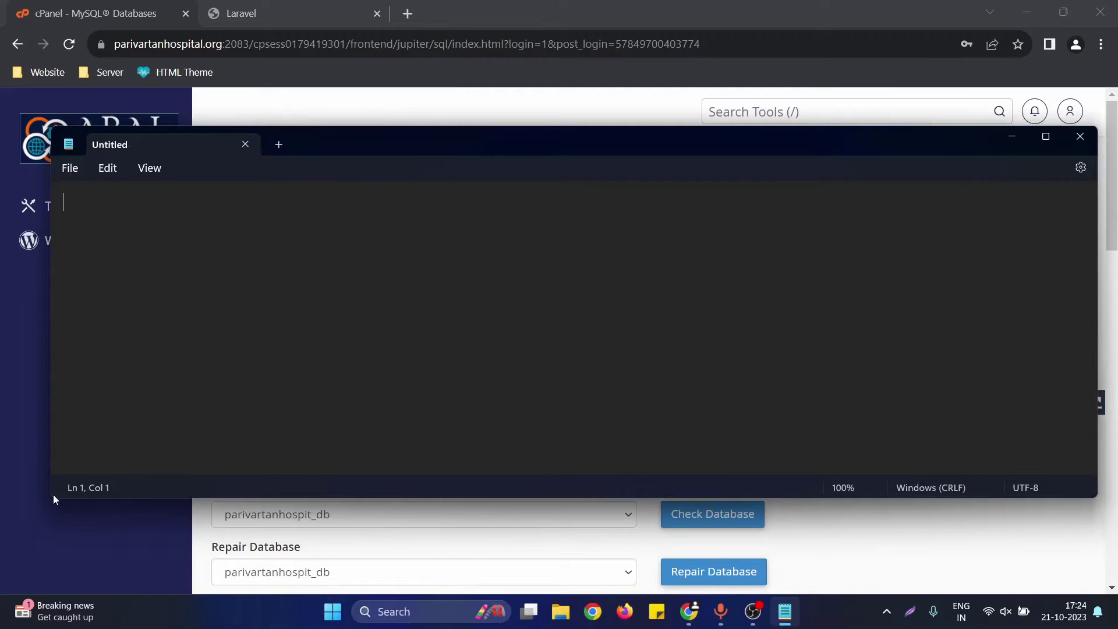
pyautogui.moveTo(53, 500); pyautogui.dragTo(612, 533)
# Note the database name in Notepad as "database: parivartanhospit_newtest", copying the prefix from the New Database field.
pyautogui.write('datatable')
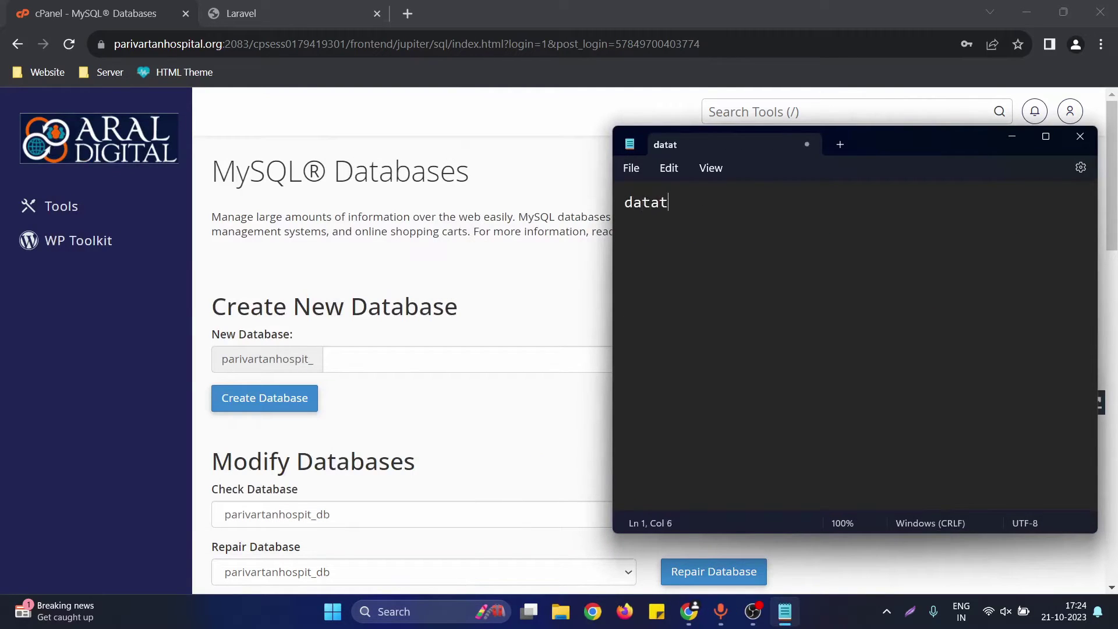
pyautogui.press('BackSpace')
pyautogui.press('BackSpace')
pyautogui.press('BackSpace')
pyautogui.press('BackSpace')
pyautogui.press('BackSpace')
pyautogui.write('base')
pyautogui.doubleClick(239, 362)
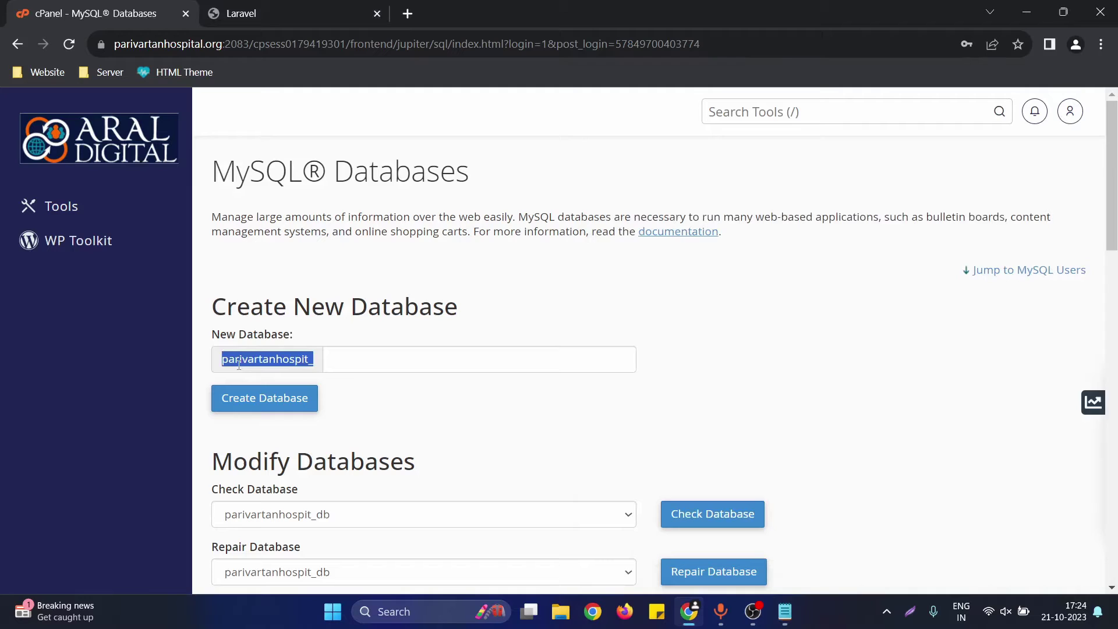
pyautogui.hotkey('ctrl', 'c')
pyautogui.hotkey('alt', 'Tab')
pyautogui.hotkey('ctrl', 'v')
pyautogui.write('newtest')
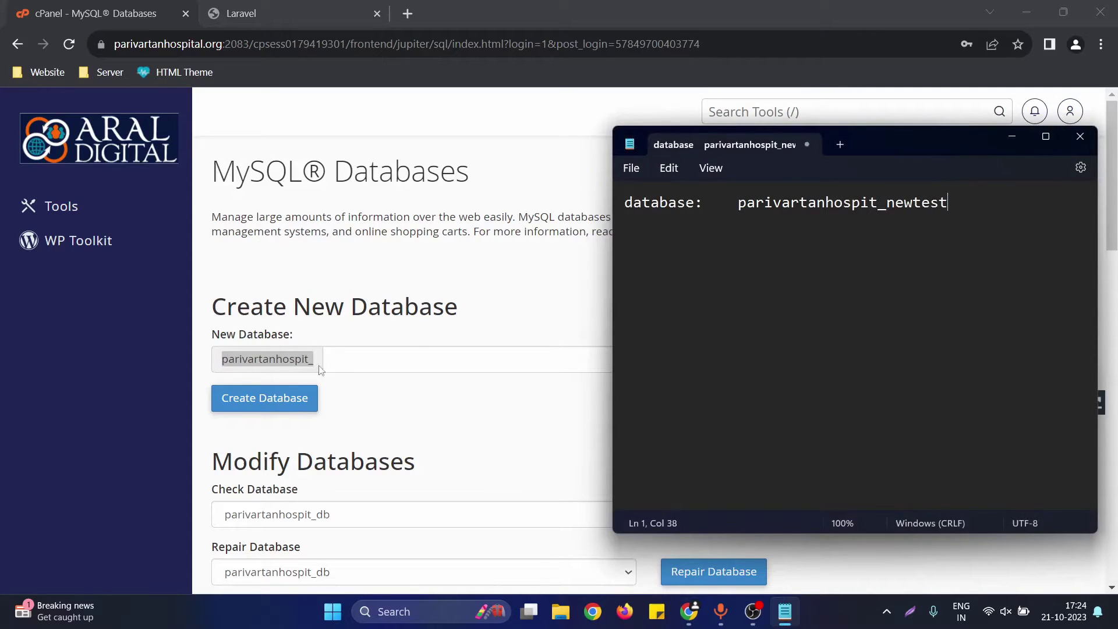
# Create a new MySQL database named newtest after the parivartanhospit_ prefix, copying the name from the notes.
pyautogui.moveTo(969, 209); pyautogui.dragTo(889, 210)
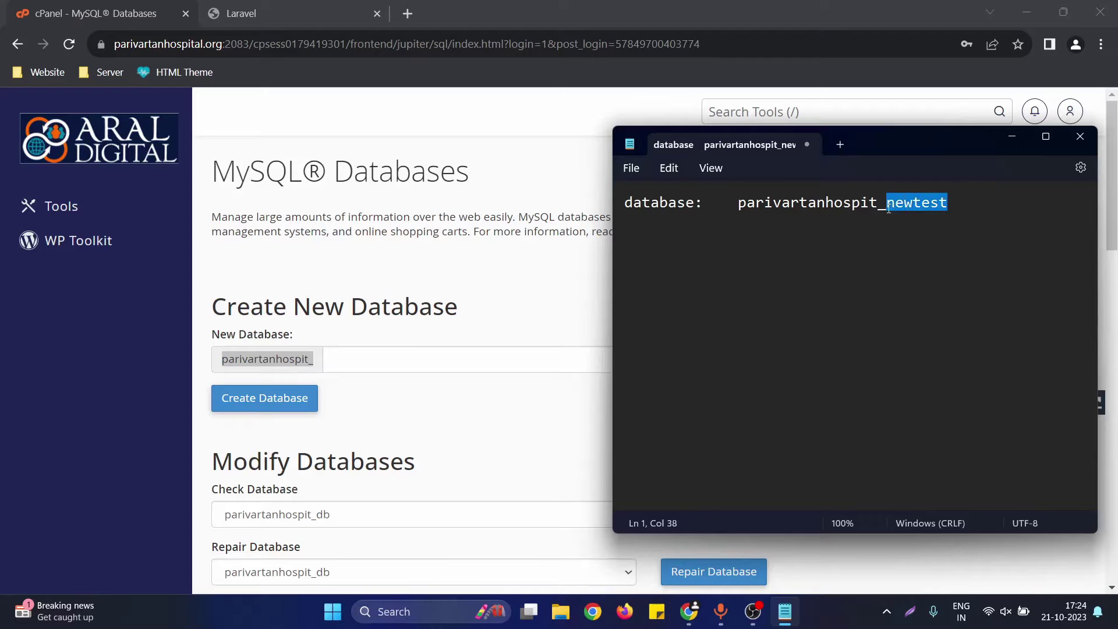
pyautogui.click(329, 354)
pyautogui.hotkey('ctrl', 'v')
pyautogui.click(252, 398)
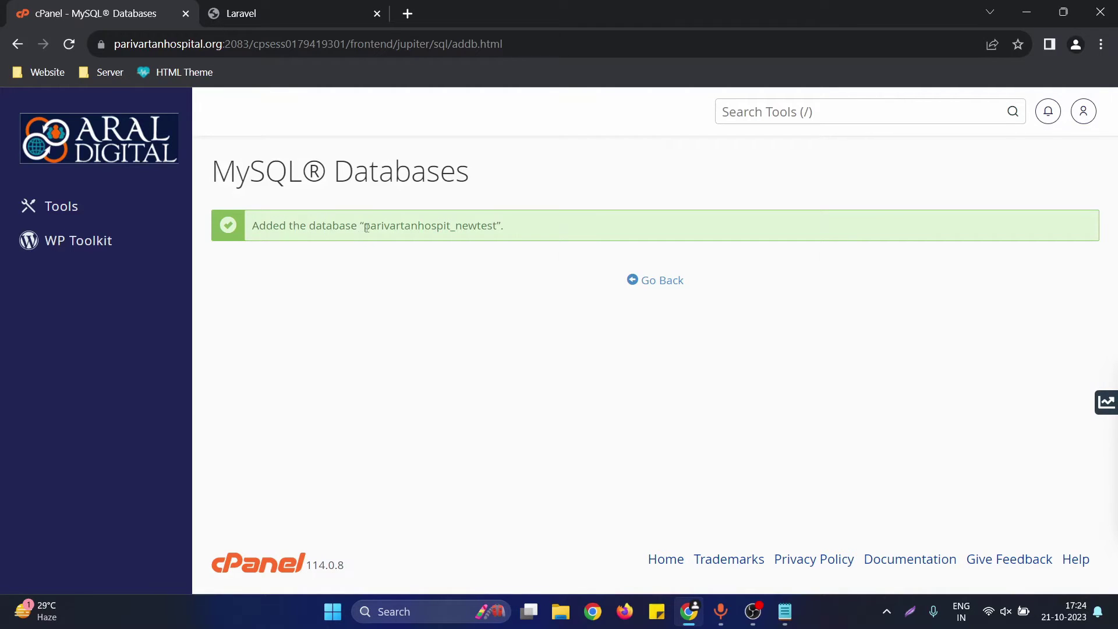
# Compare the created database's name in the confirmation message with the name noted in Notepad.
pyautogui.moveTo(365, 227); pyautogui.dragTo(498, 225)
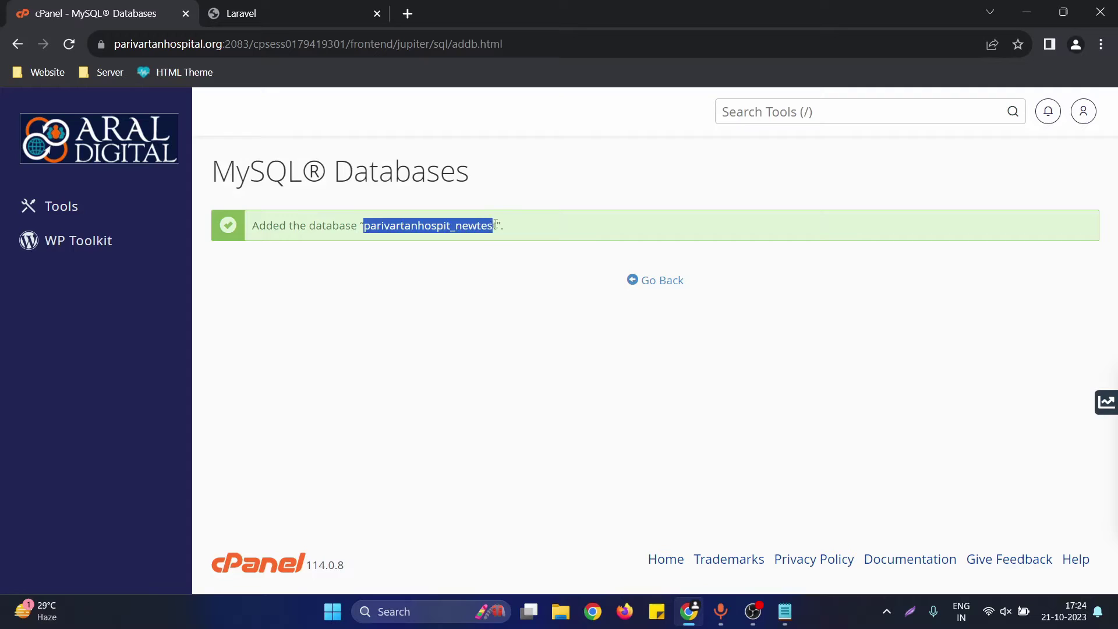
pyautogui.click(493, 278)
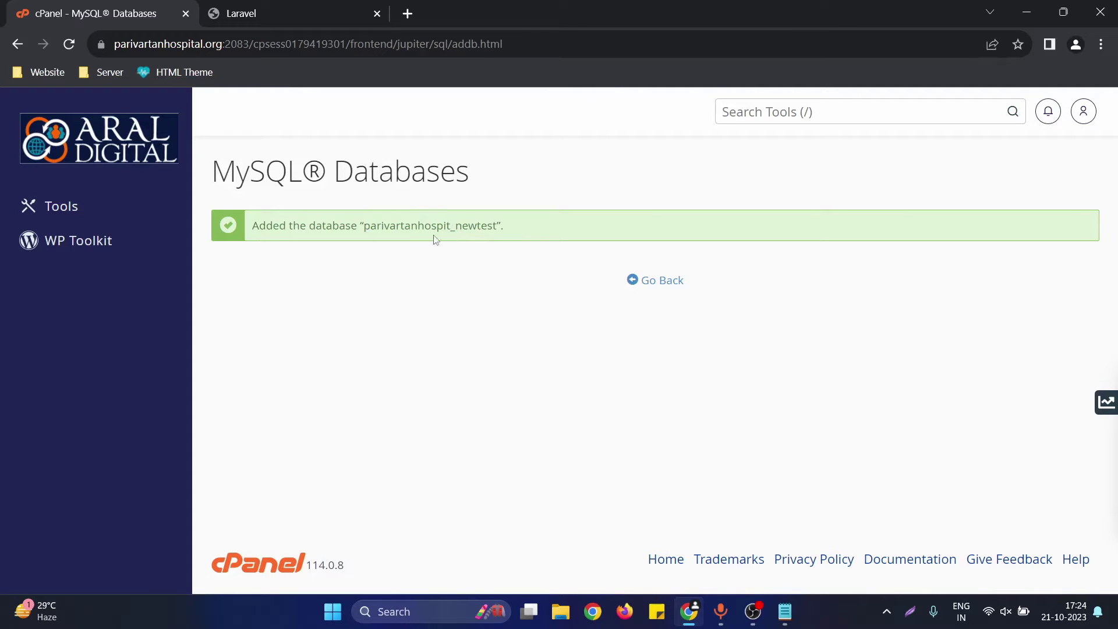
pyautogui.doubleClick(412, 227)
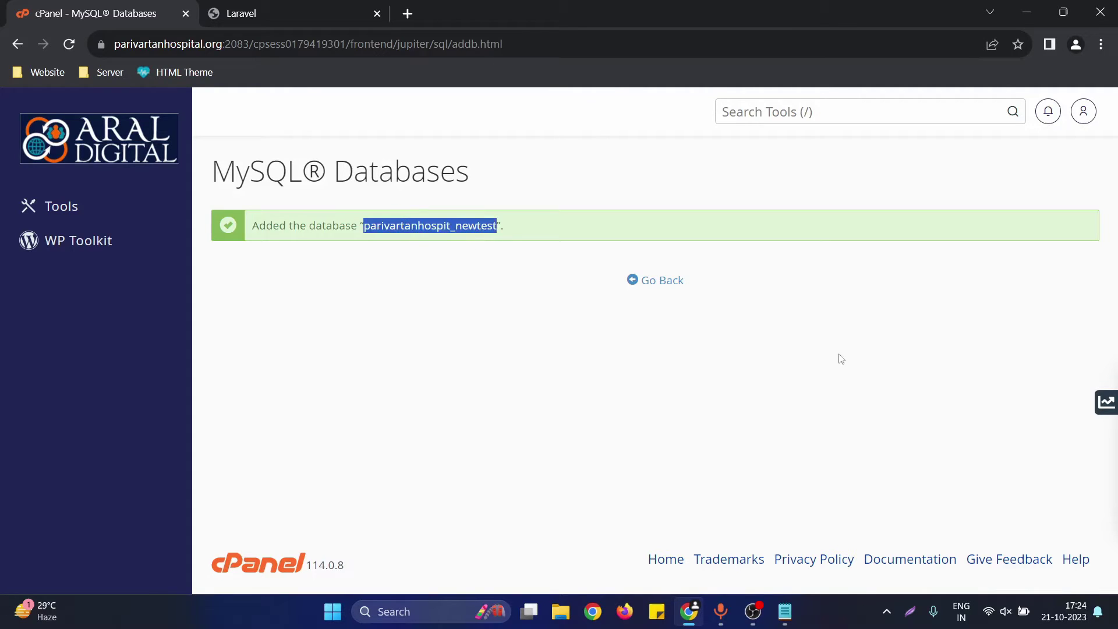
pyautogui.click(785, 611)
pyautogui.click(969, 205)
pyautogui.moveTo(969, 205); pyautogui.dragTo(740, 202)
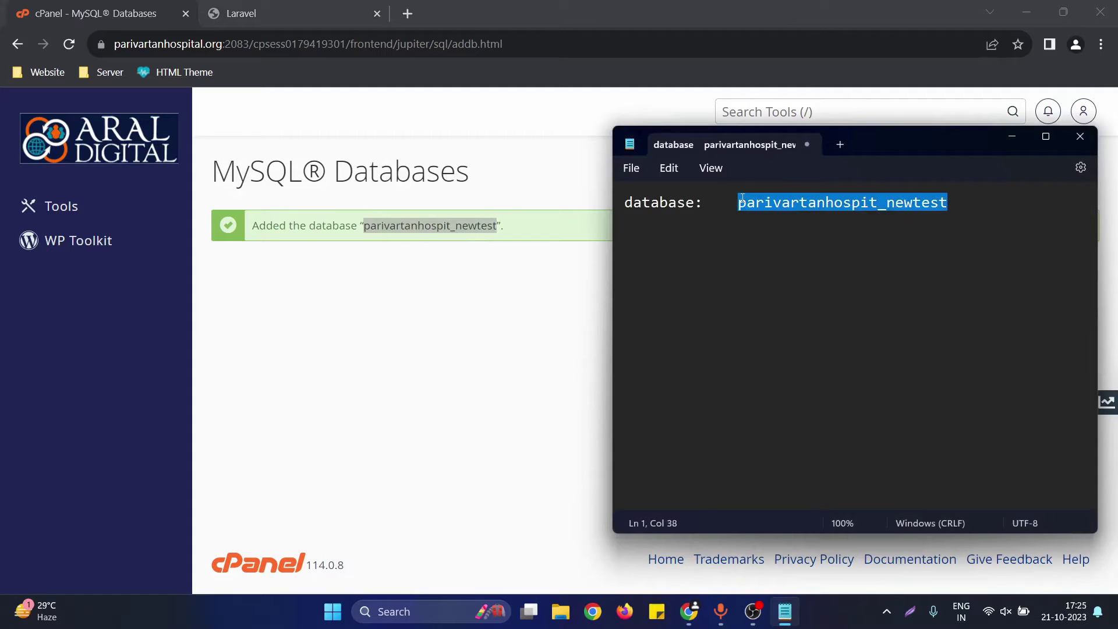
pyautogui.press('End')
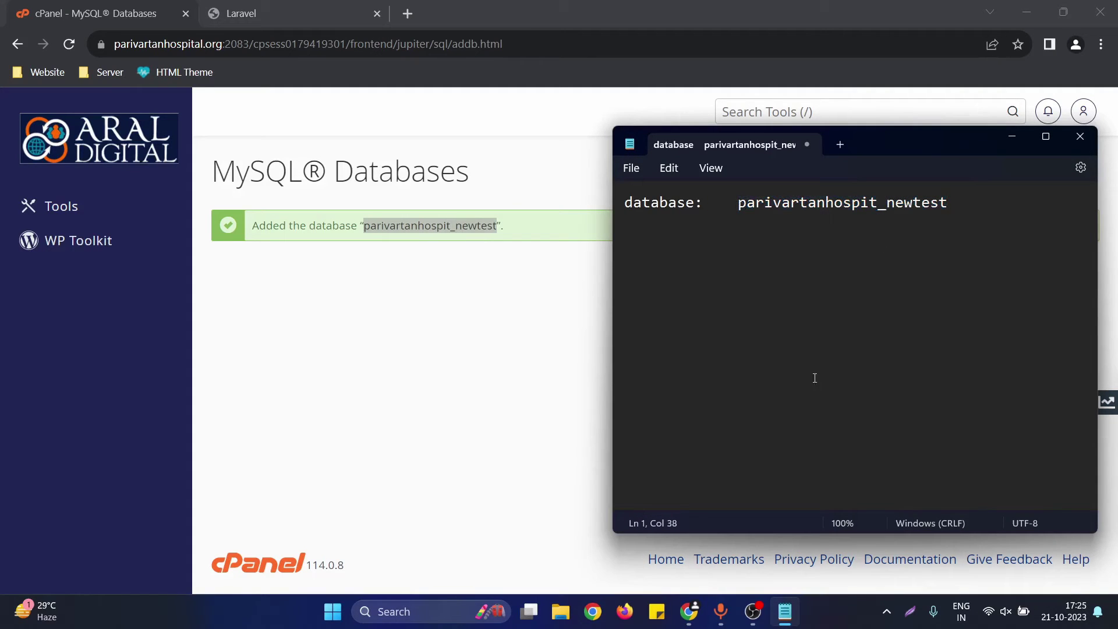
pyautogui.click(757, 616)
pyautogui.click(757, 616)
pyautogui.click(375, 378)
# Return to the MySQL Databases page and review the Current Databases list.
pyautogui.click(663, 282)
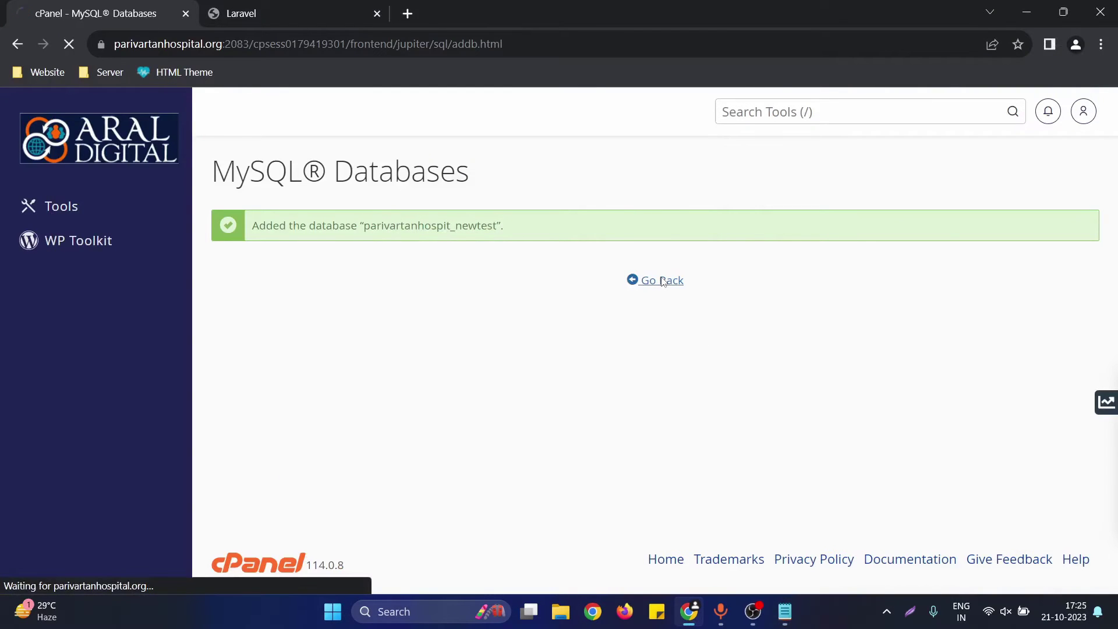
pyautogui.scroll(-4, 454, 309)
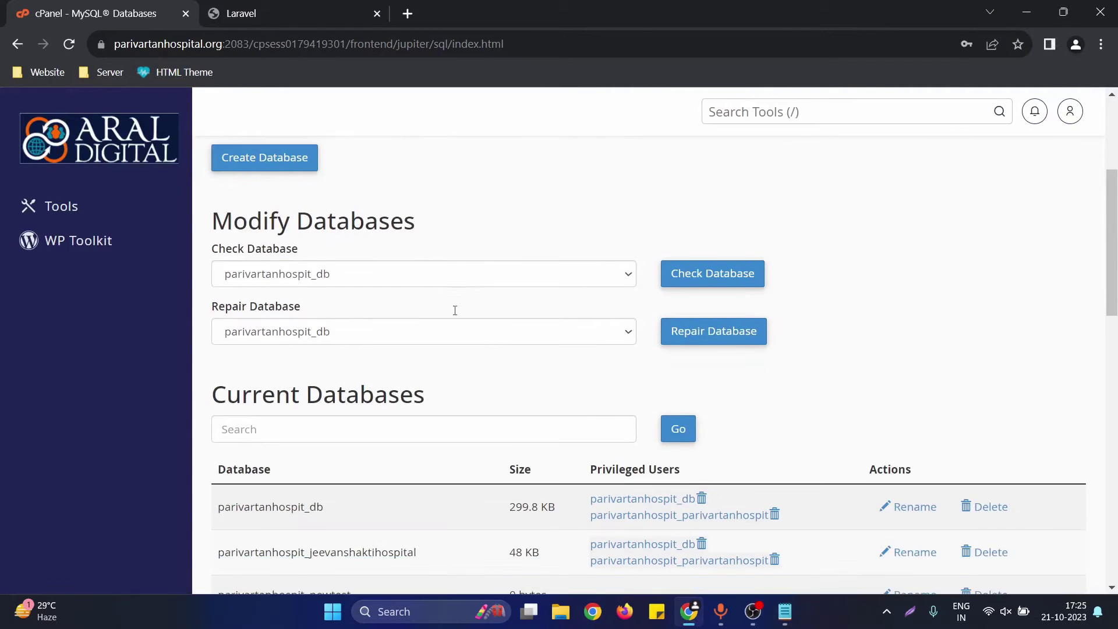
pyautogui.scroll(-1, 455, 315)
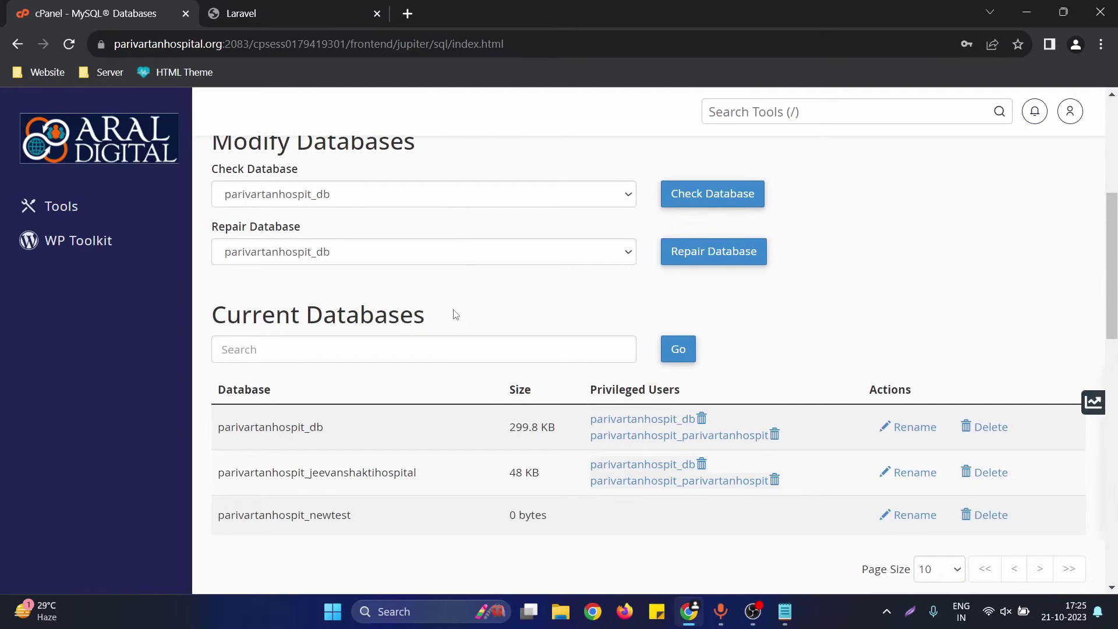
pyautogui.scroll(-3, 439, 279)
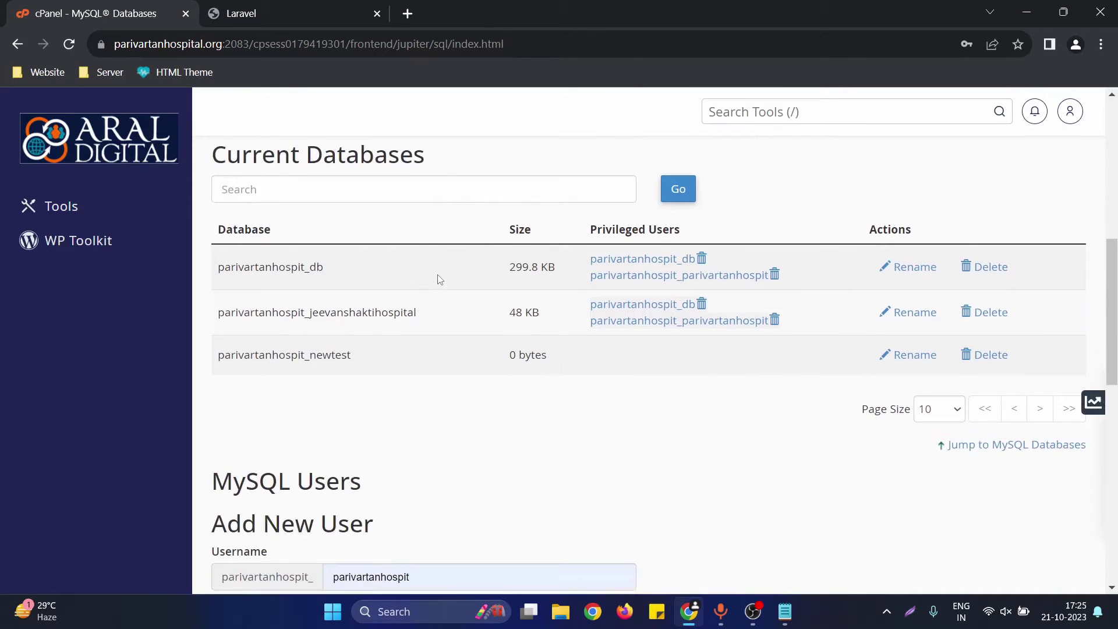
pyautogui.scroll(4, 440, 280)
pyautogui.scroll(-4, 440, 279)
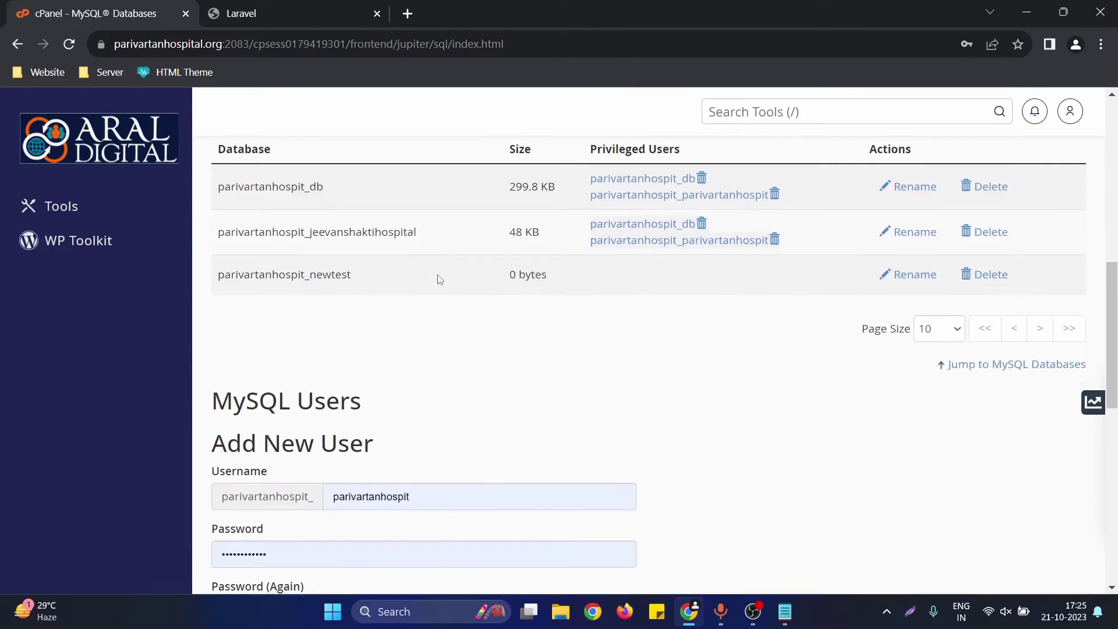
pyautogui.scroll(4, 439, 280)
pyautogui.scroll(-5, 439, 279)
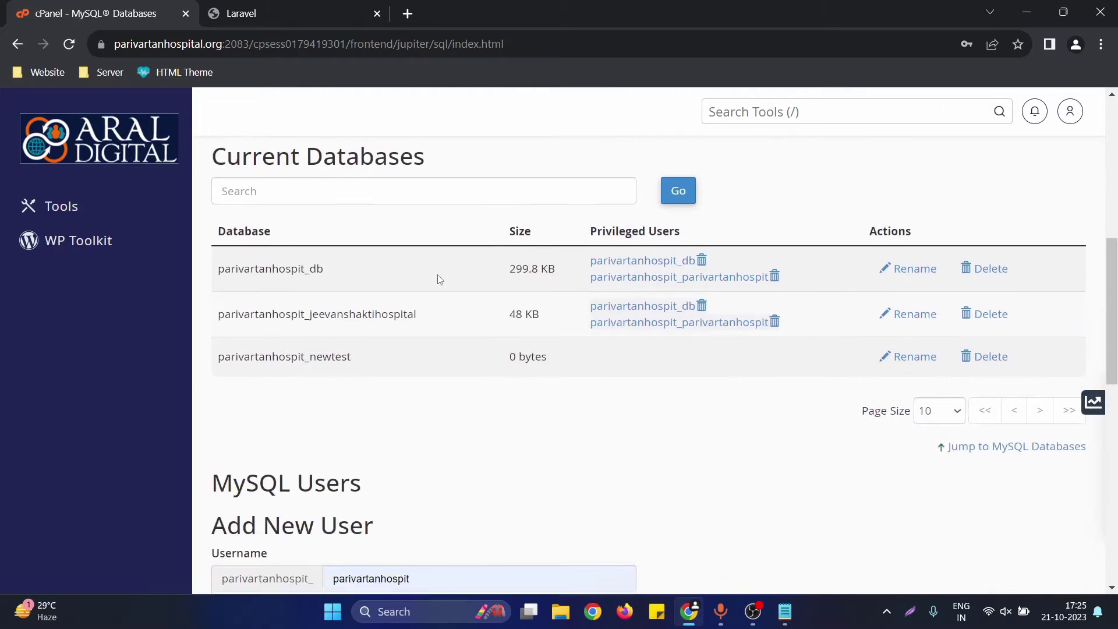
pyautogui.moveTo(210, 323); pyautogui.dragTo(417, 324)
# Add a second line to the Notepad notes recording the database user as user_1.
pyautogui.scroll(-2, 445, 321)
pyautogui.click(422, 263)
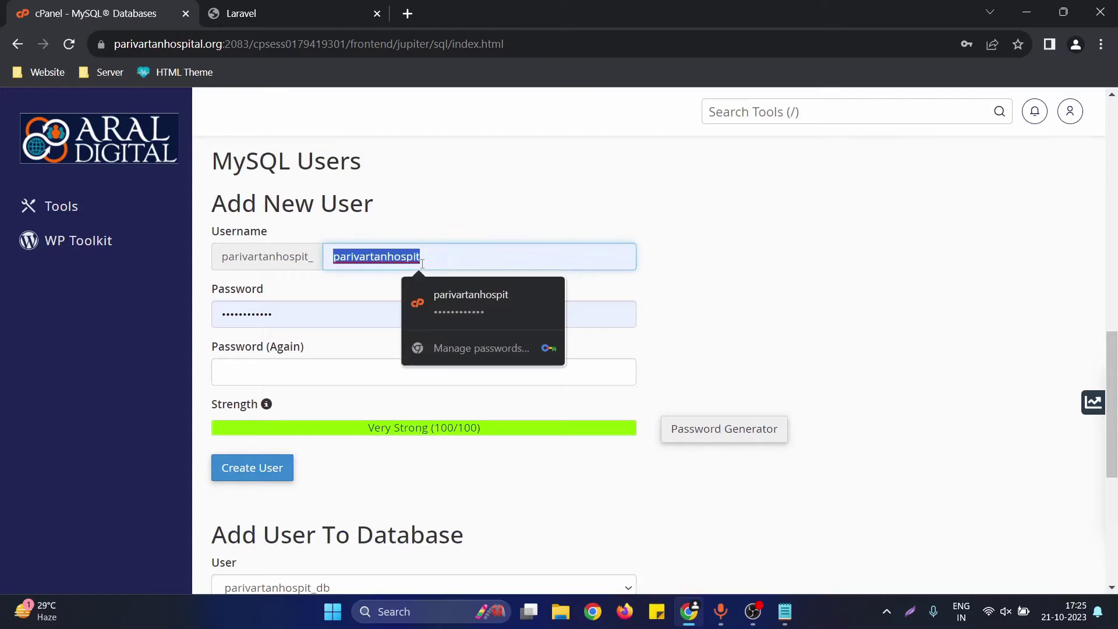
pyautogui.click(874, 267)
pyautogui.hotkey('alt', 'Tab')
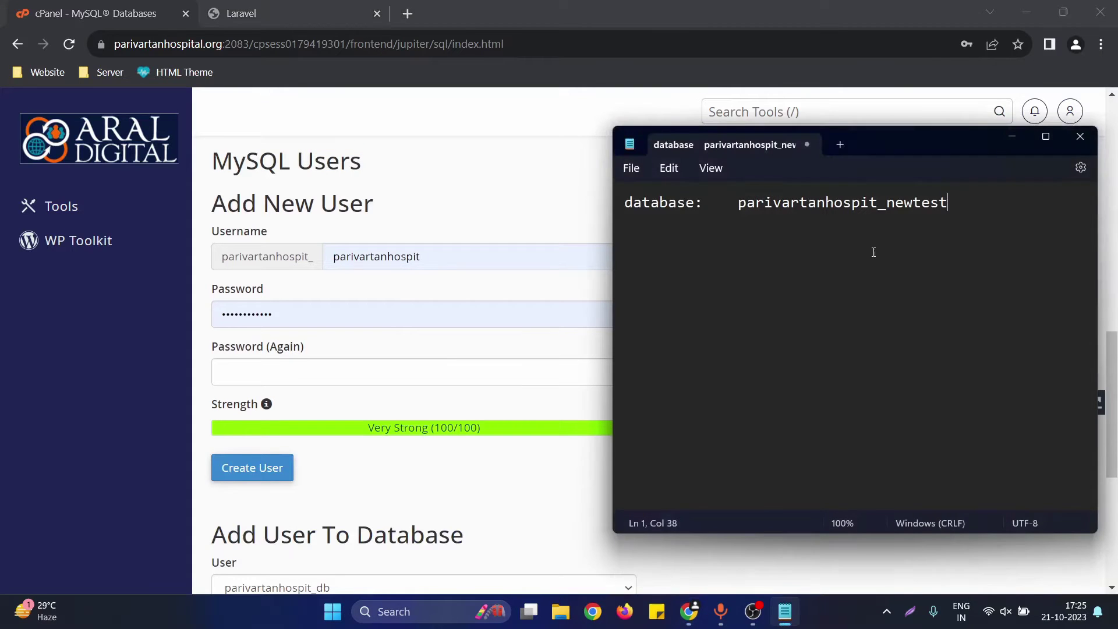
pyautogui.press('Return')
pyautogui.write('user;')
pyautogui.write('    user_1')
# Copy user_1 from the notes into the Username field of the Add New User form, replacing the prefilled name.
pyautogui.moveTo(757, 229); pyautogui.dragTo(704, 229)
pyautogui.hotkey('ctrl', 'c')
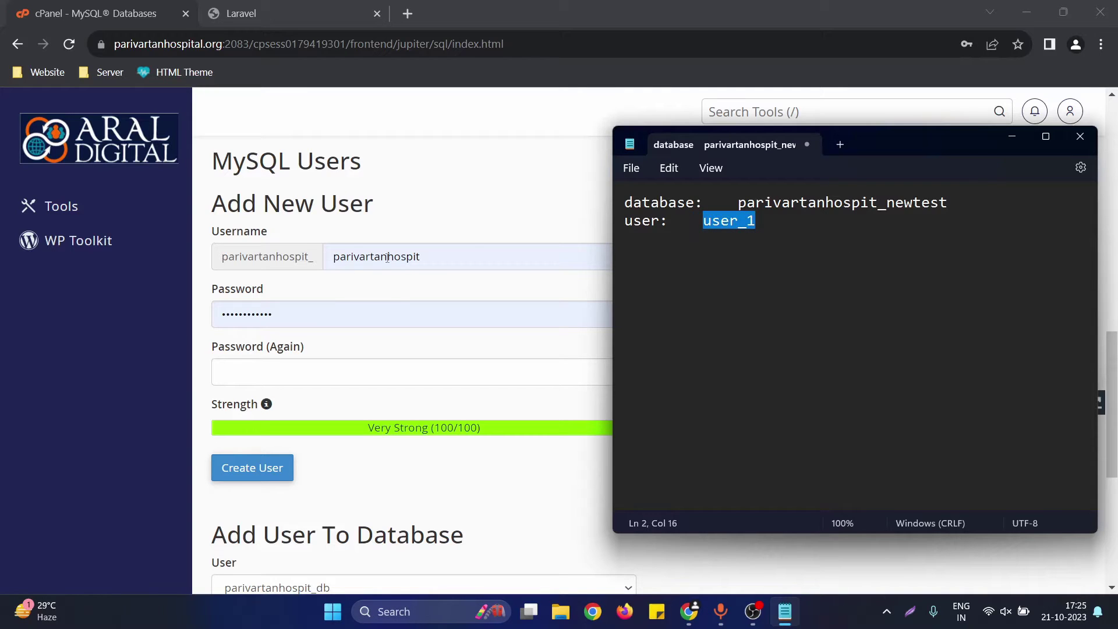
pyautogui.doubleClick(387, 258)
pyautogui.hotkey('ctrl', 'v')
pyautogui.click(352, 280)
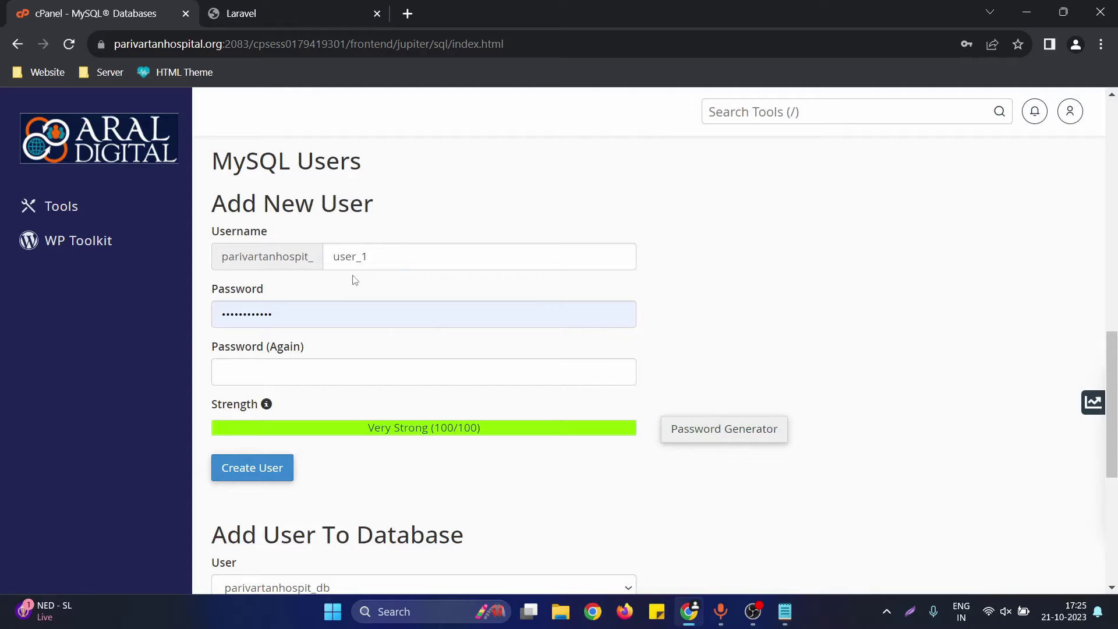
# Prepend the form's parivartanhospit_ username prefix to user_1 in the Notepad notes.
pyautogui.doubleClick(286, 258)
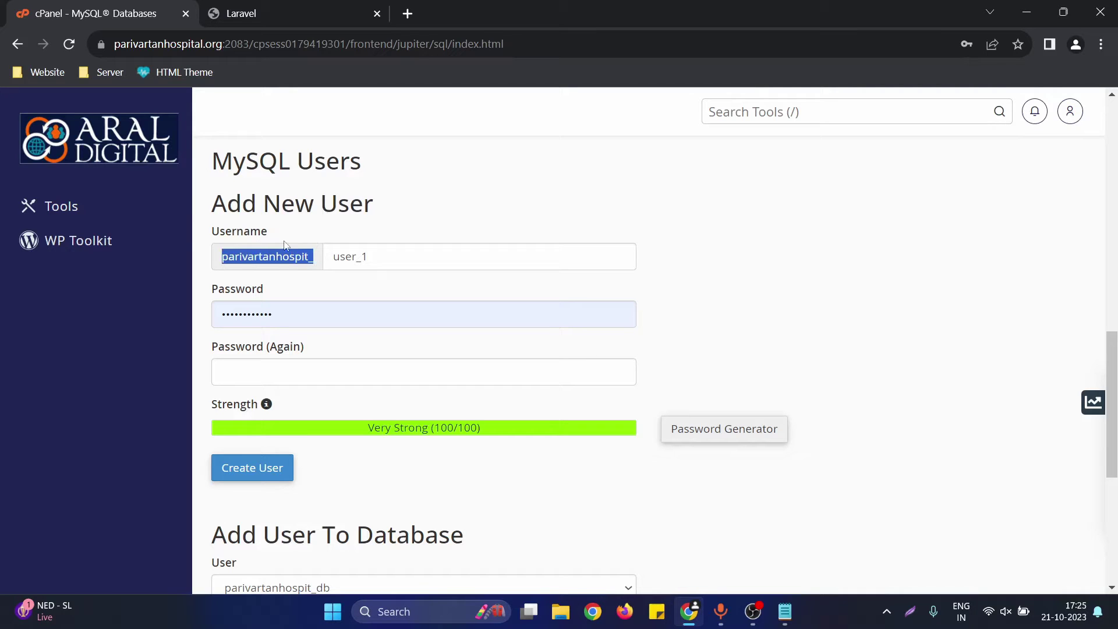
pyautogui.hotkey('ctrl', 'c')
pyautogui.hotkey('alt', 'Tab')
pyautogui.click(704, 220)
pyautogui.hotkey('ctrl', 'v')
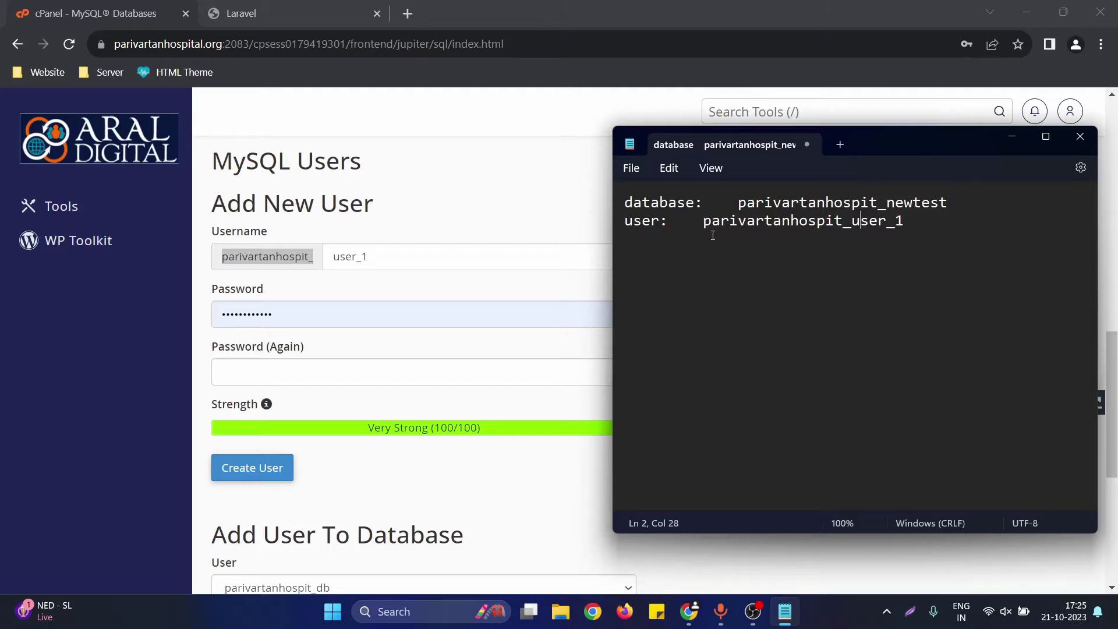
pyautogui.moveTo(703, 220); pyautogui.dragTo(855, 222)
pyautogui.click(919, 220)
pyautogui.click(844, 221)
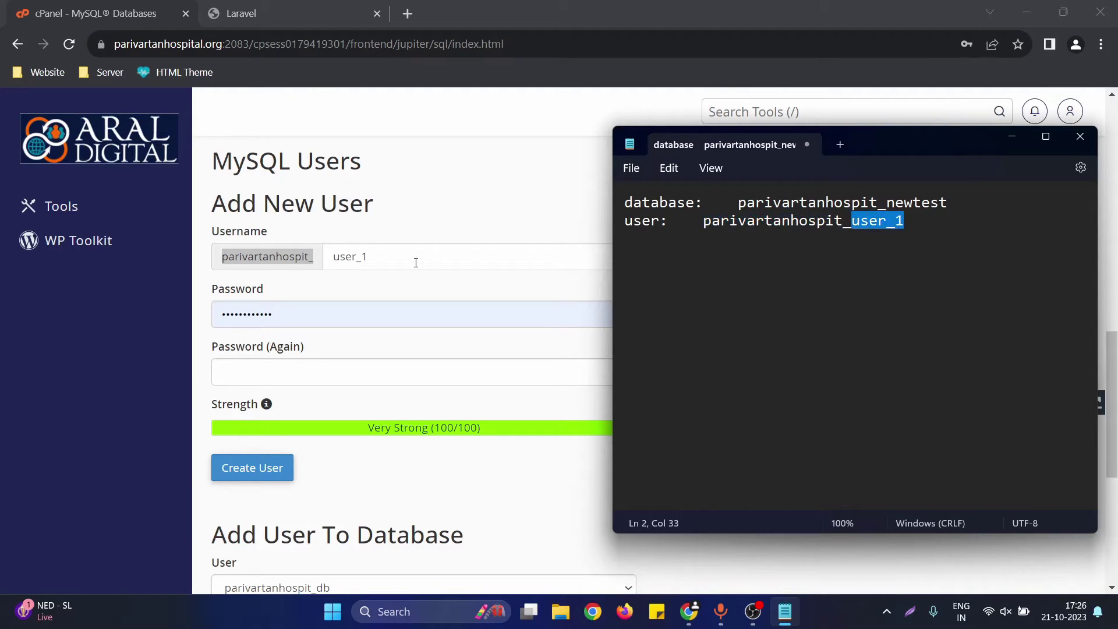
# Add a "password:" line below the user line in the notes and insert a blank line after the database line.
pyautogui.click(949, 233)
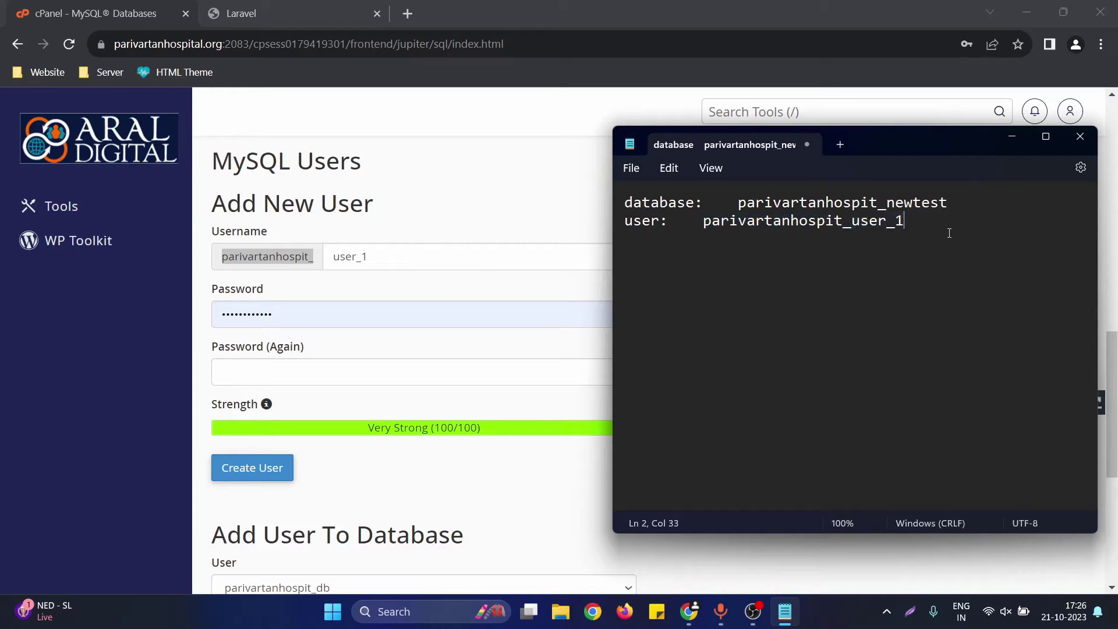
pyautogui.press('Return')
pyautogui.write('password:')
pyautogui.click(951, 210)
pyautogui.press('Return')
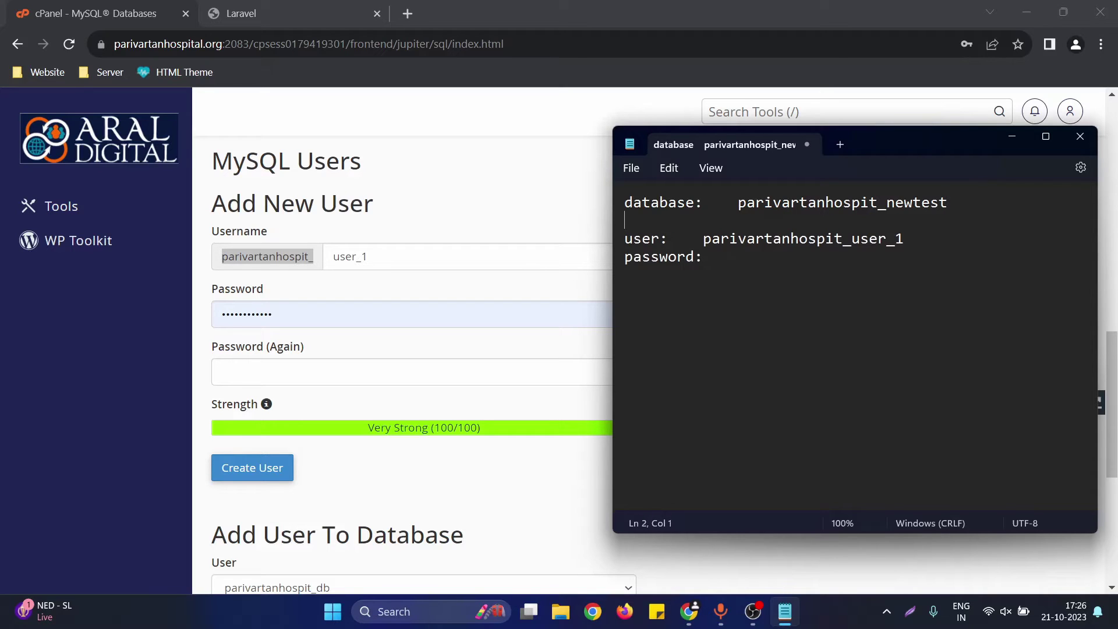
pyautogui.click(720, 257)
# Review the database and user entries recorded in the notes.
pyautogui.moveTo(745, 257); pyautogui.dragTo(624, 239)
pyautogui.click(660, 239)
pyautogui.tripleClick(627, 202)
pyautogui.click(698, 226)
pyautogui.moveTo(632, 238); pyautogui.dragTo(878, 239)
# Ready the notes' password line for input and generate a new password for the database user with the Password Generator.
pyautogui.click(729, 257)
pyautogui.moveTo(729, 257); pyautogui.dragTo(755, 253)
pyautogui.click(310, 462)
pyautogui.click(725, 428)
pyautogui.click(508, 331)
pyautogui.click(525, 293)
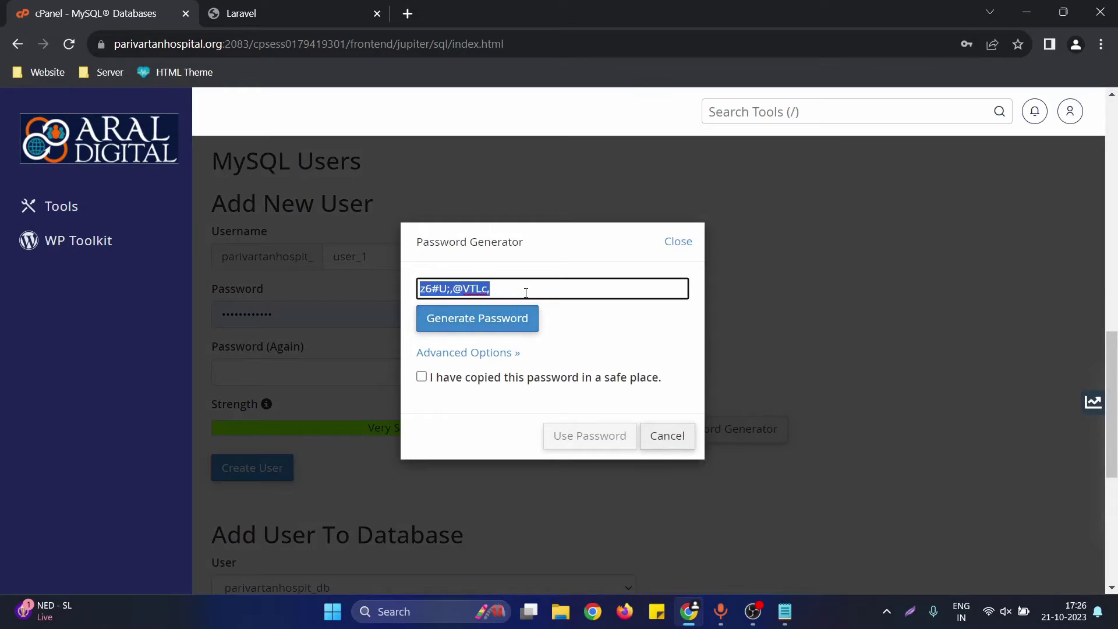
# Copy the generated password into the password line of the notes and return to the Password Generator.
pyautogui.hotkey('ctrl', 'c')
pyautogui.hotkey('alt', 'Tab')
pyautogui.hotkey('ctrl', 'v')
pyautogui.hotkey('alt', 'Tab')
# Confirm that the password has been copied safely, apply it to the Password fields and create the user.
pyautogui.click(466, 380)
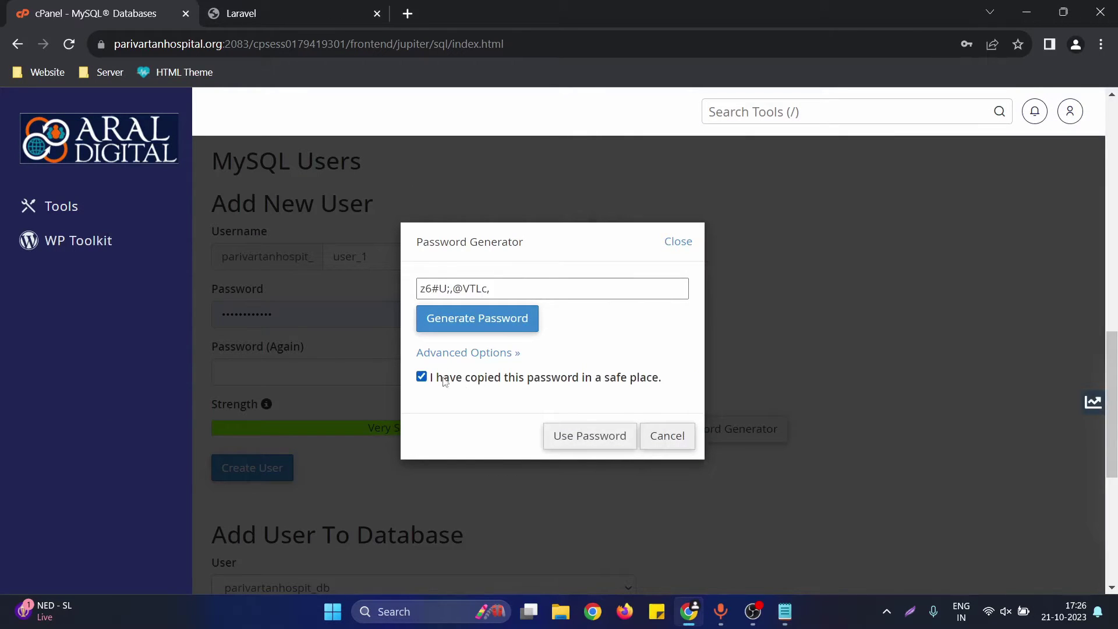
pyautogui.click(582, 438)
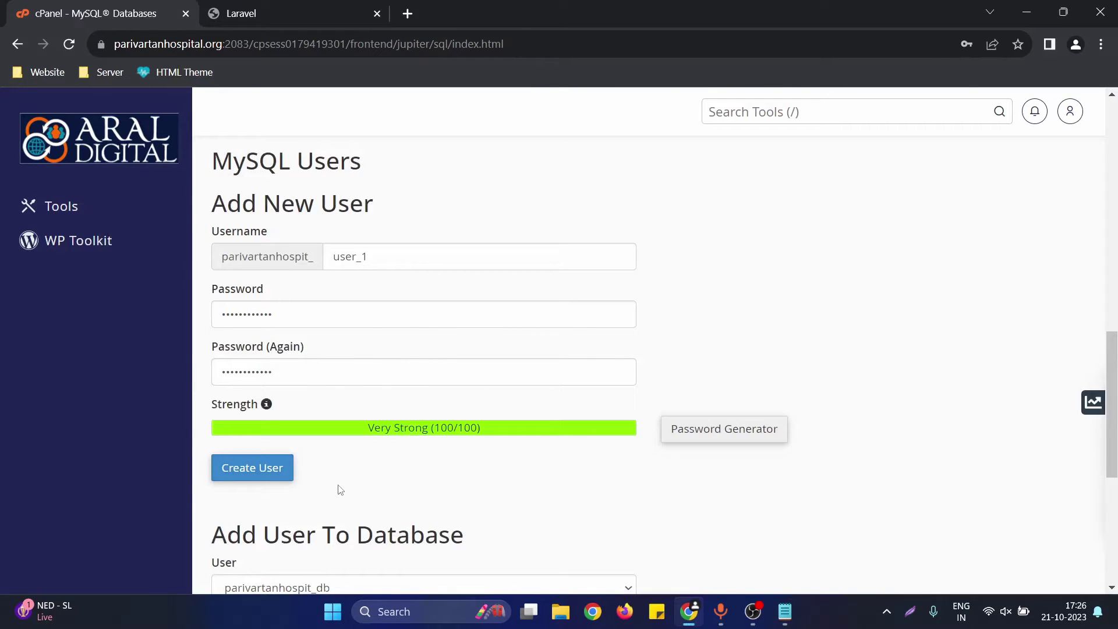
pyautogui.click(254, 472)
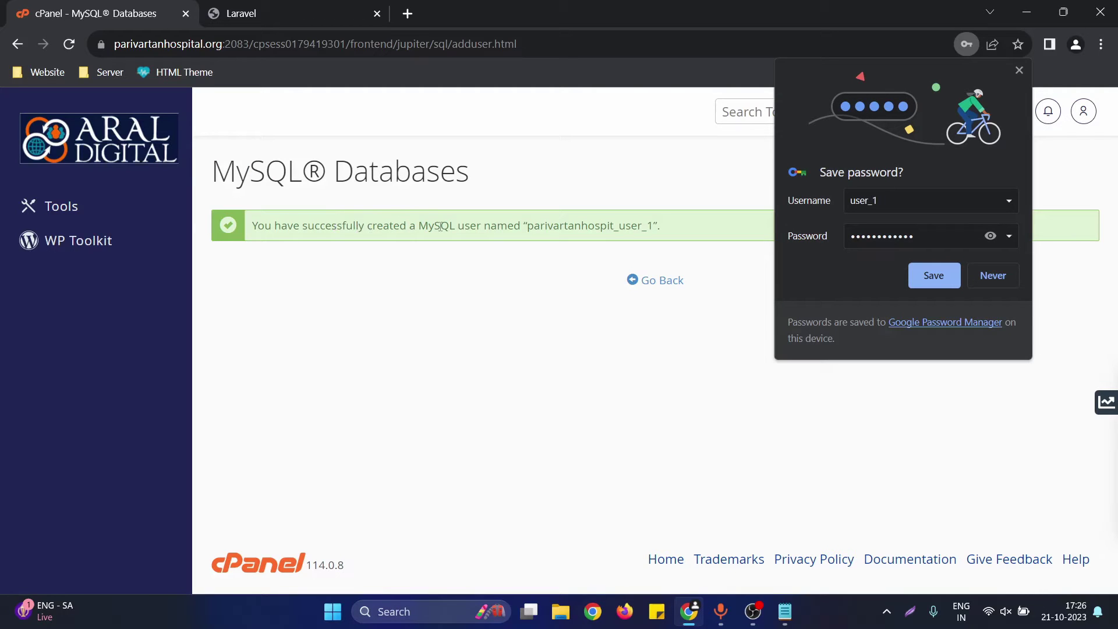
# Compare the created MySQL username with the user entry in the notes.
pyautogui.doubleClick(592, 227)
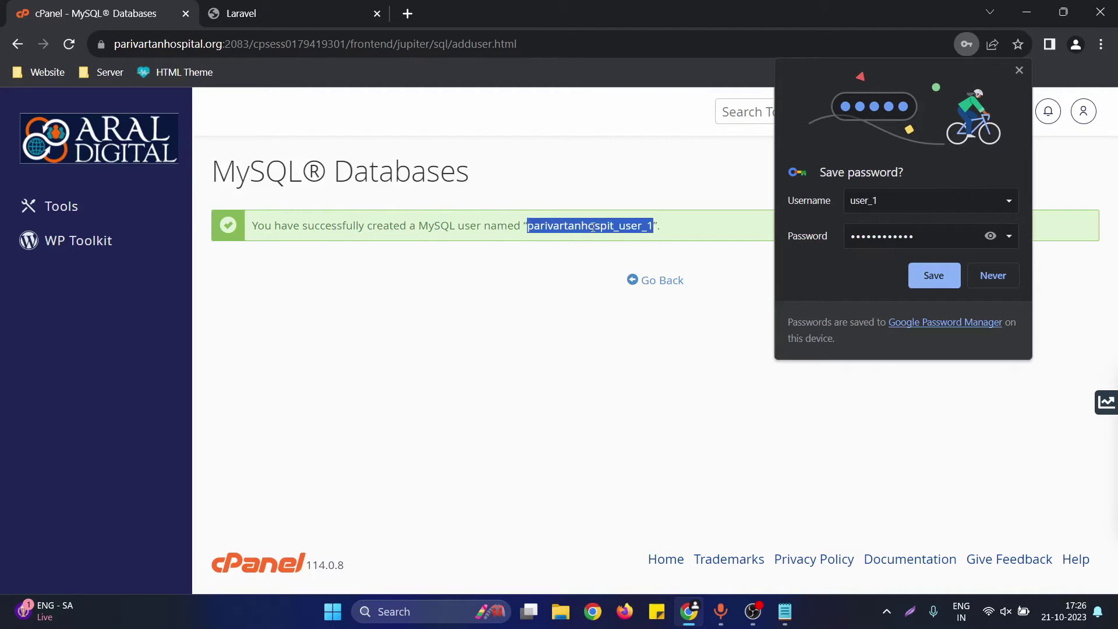
pyautogui.hotkey('alt', 'Tab')
pyautogui.moveTo(902, 247); pyautogui.dragTo(701, 238)
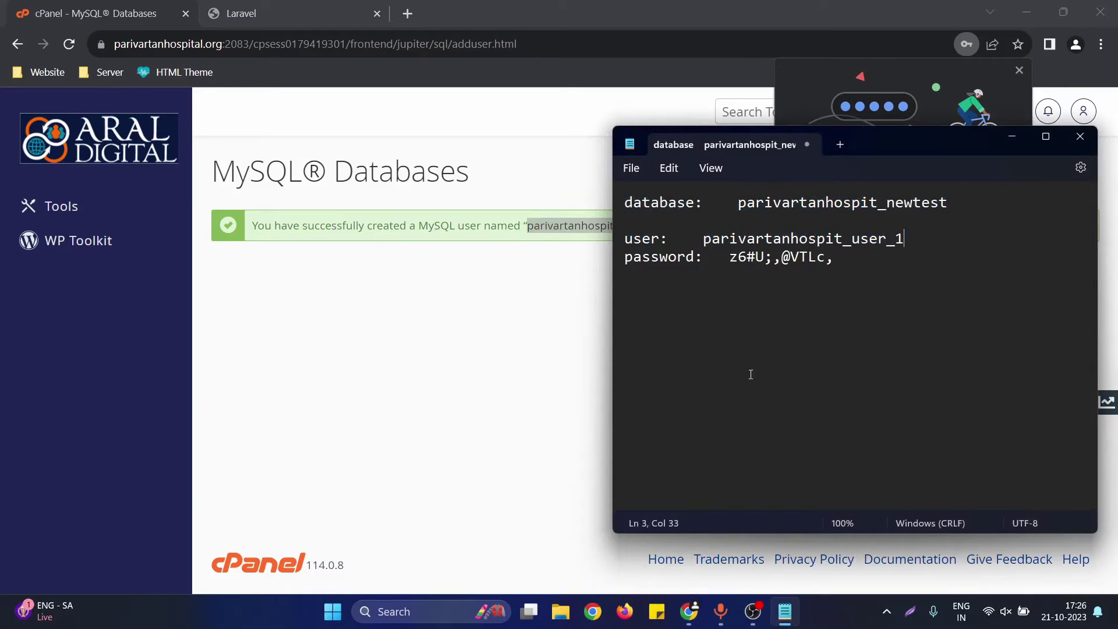
pyautogui.hotkey('alt', 'Tab')
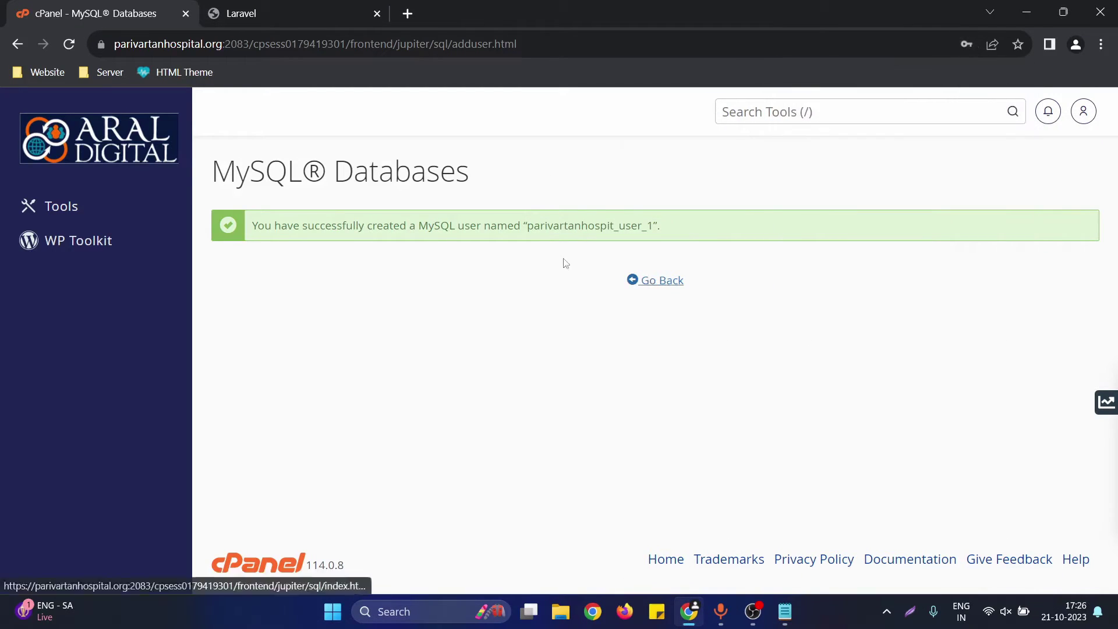
# Go back to the MySQL Databases page and add user parivartanhospit_user_1 to the parivartanhospit_newtest database.
pyautogui.click(657, 287)
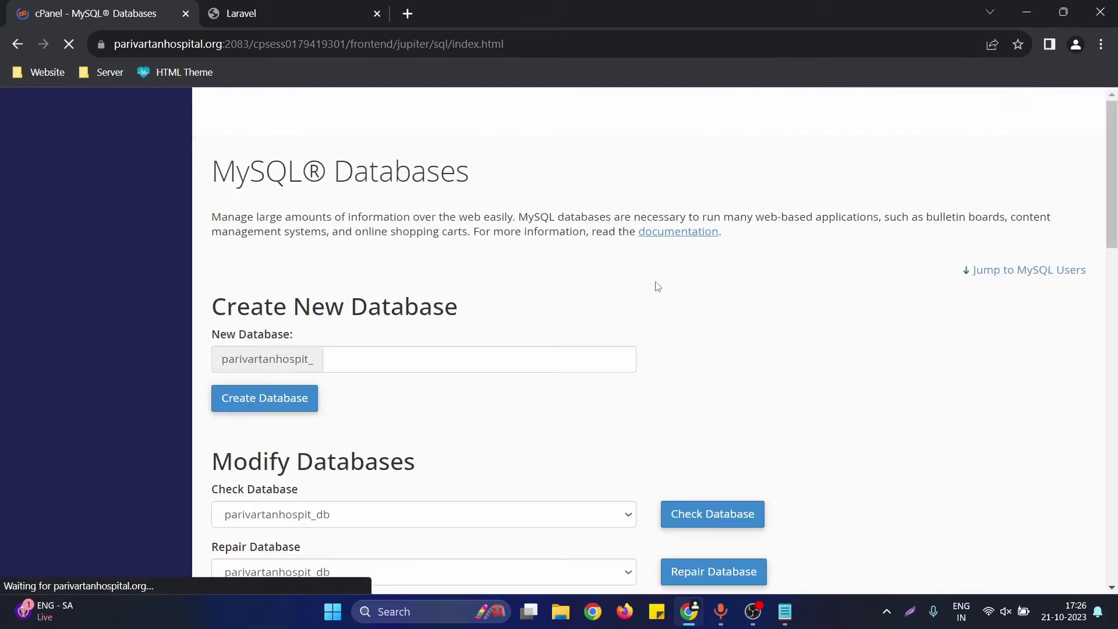
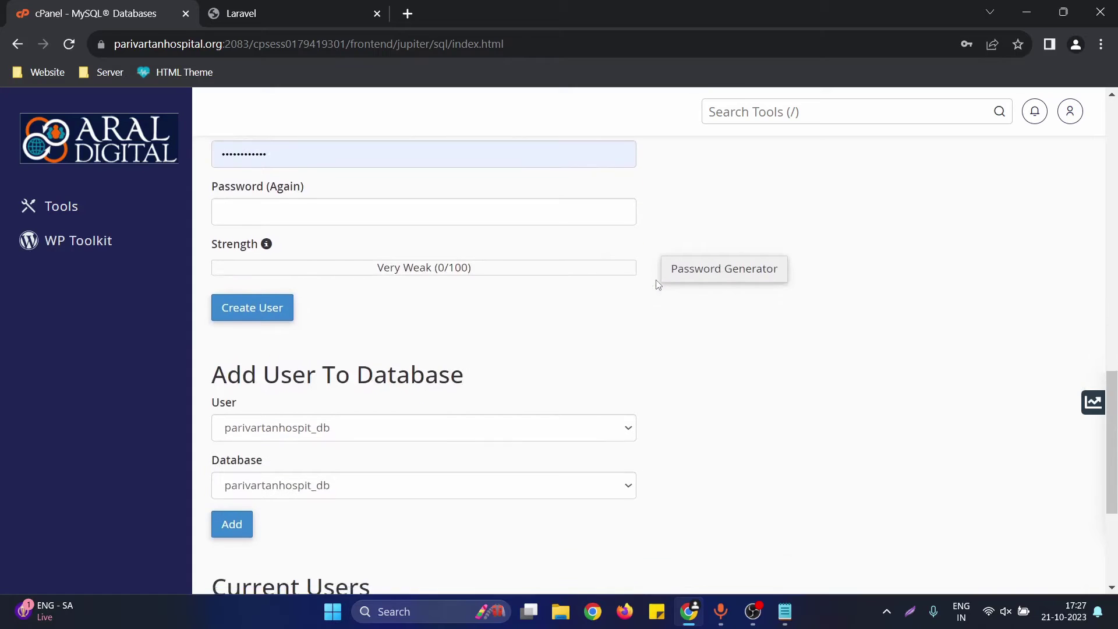
pyautogui.scroll(-1, 317, 282)
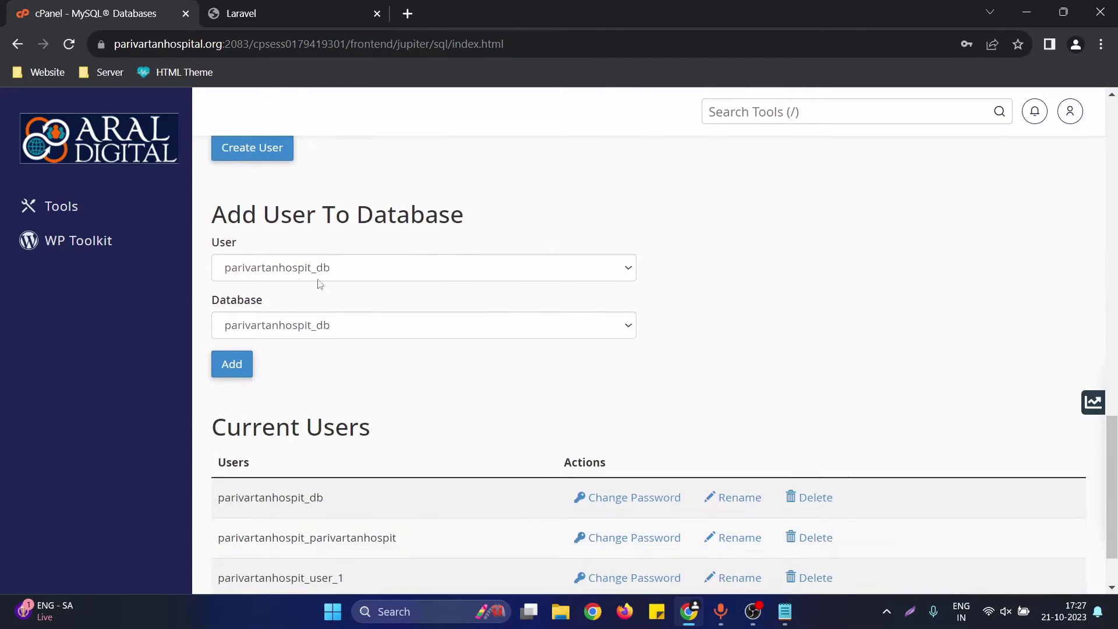
pyautogui.moveTo(217, 215); pyautogui.dragTo(504, 217)
pyautogui.click(617, 237)
pyautogui.click(258, 270)
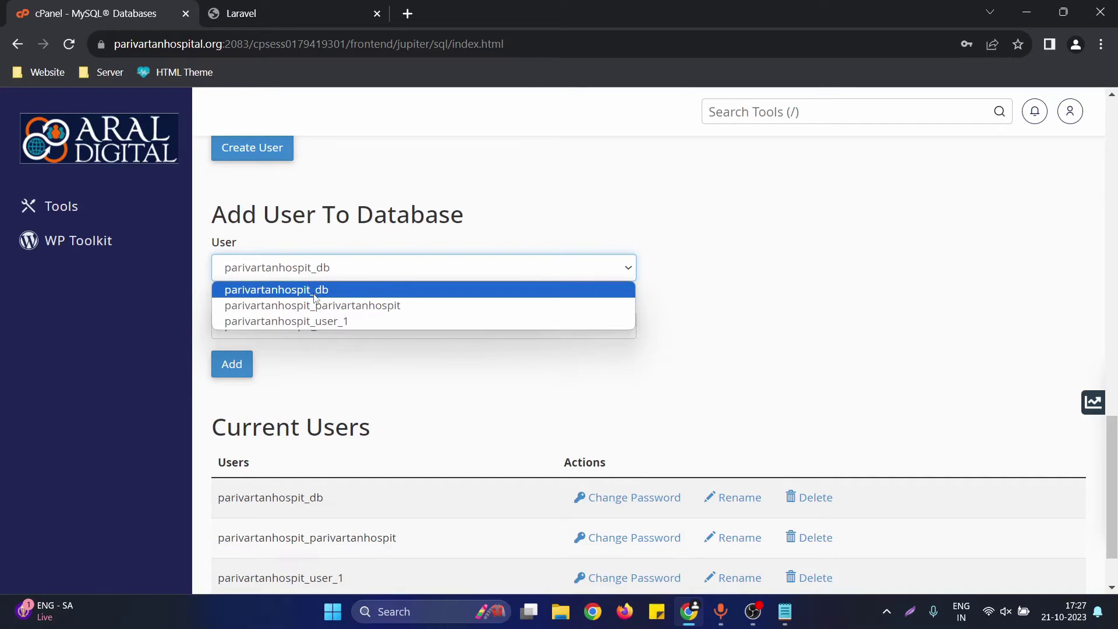
pyautogui.click(254, 323)
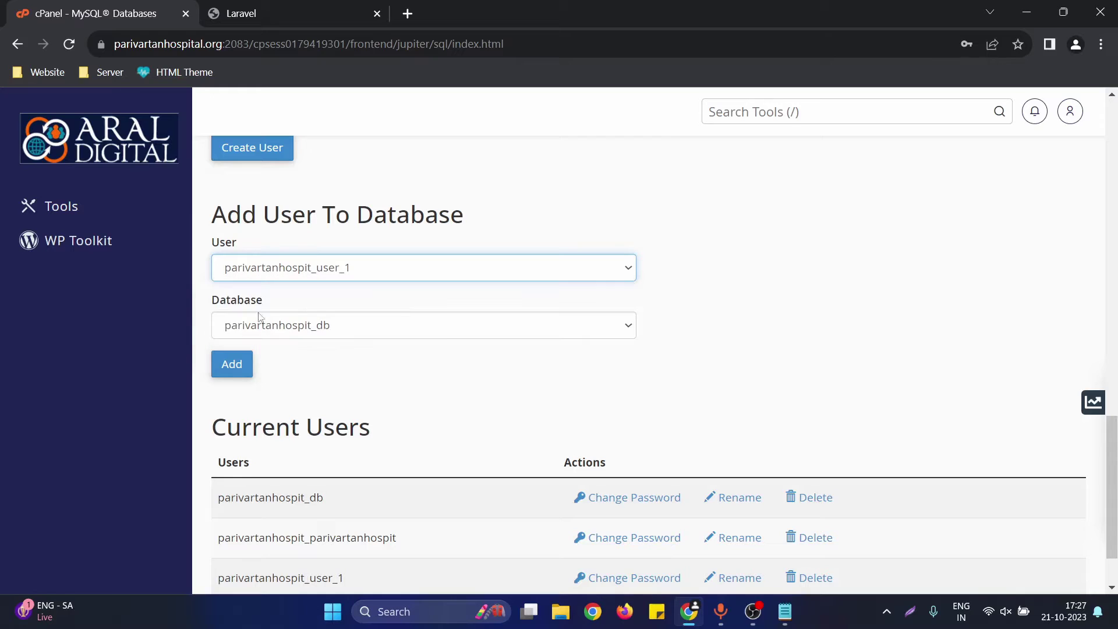
pyautogui.click(273, 323)
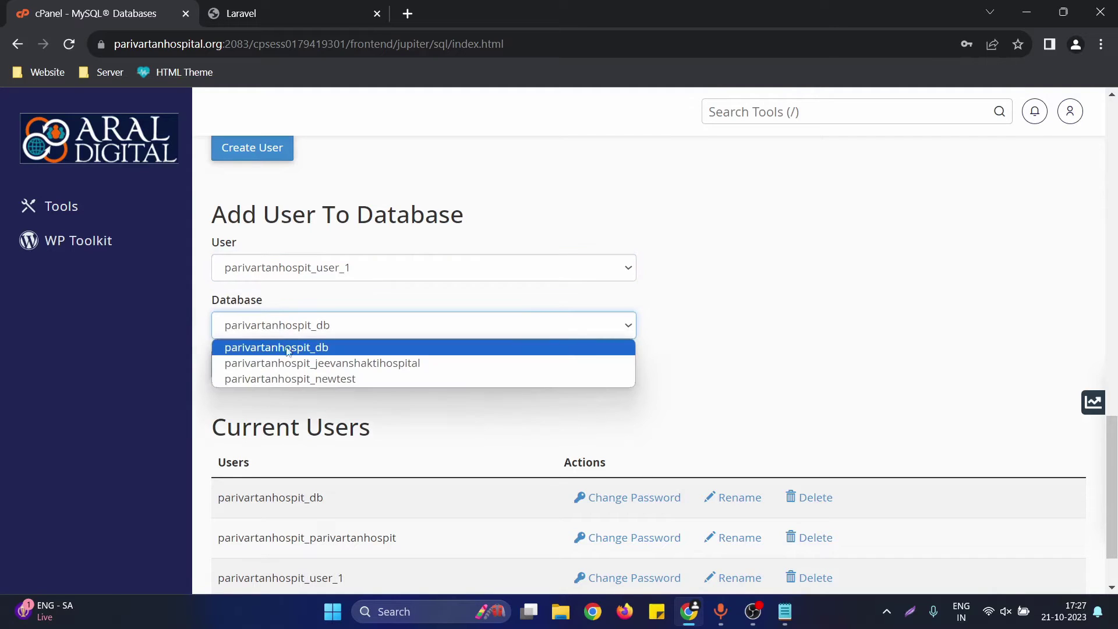
pyautogui.click(280, 378)
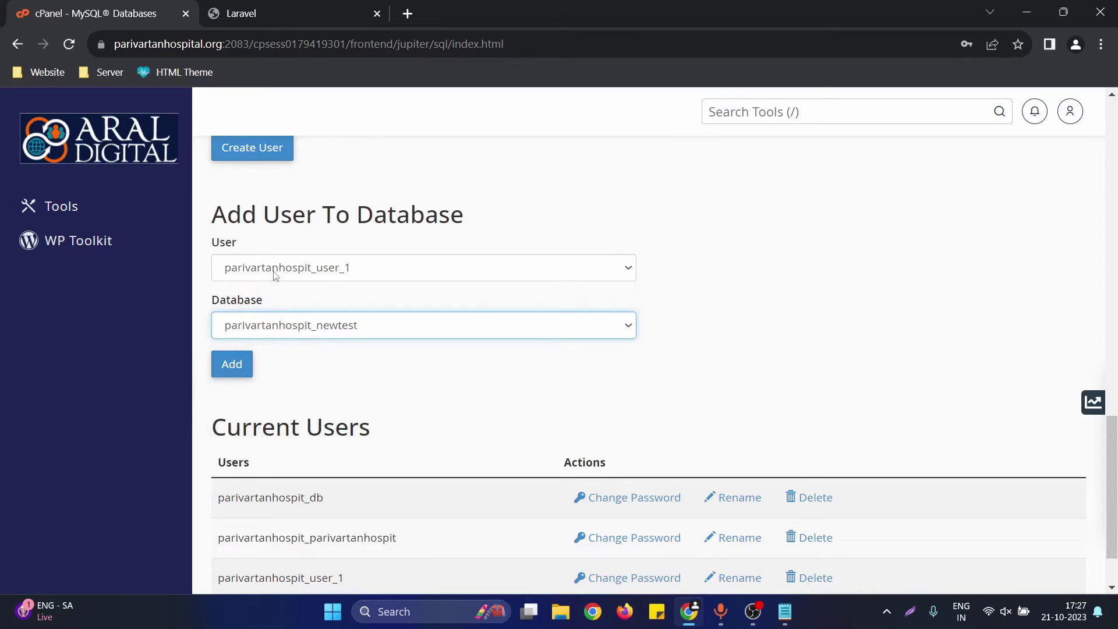
pyautogui.click(232, 365)
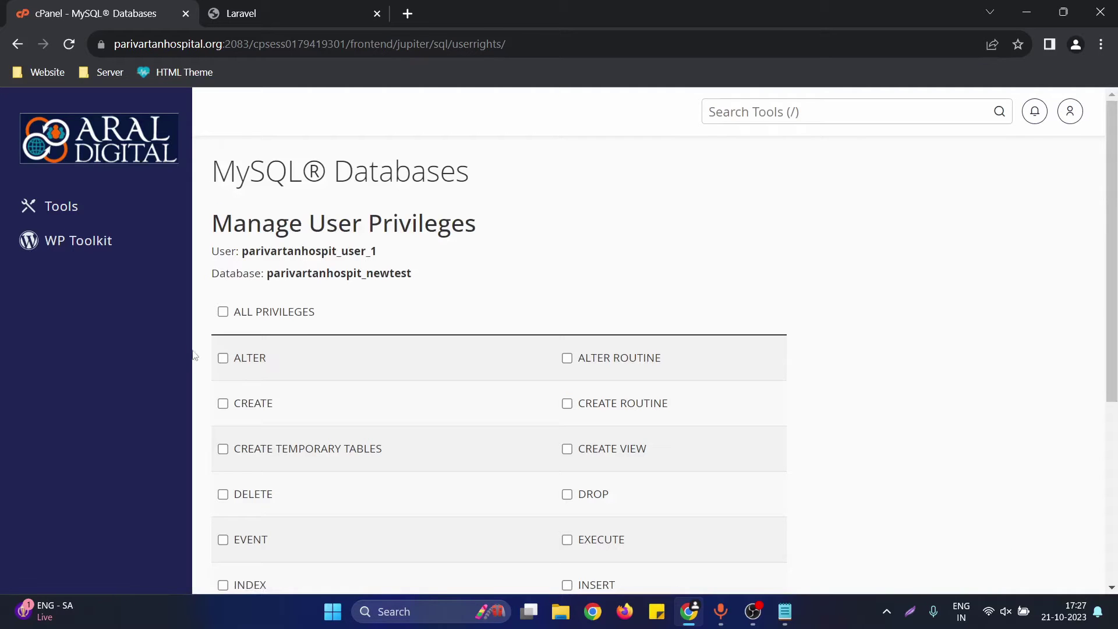
# Grant parivartanhospit_user_1 ALL PRIVILEGES on the parivartanhospit_newtest database and save the changes.
pyautogui.scroll(-4, 655, 319)
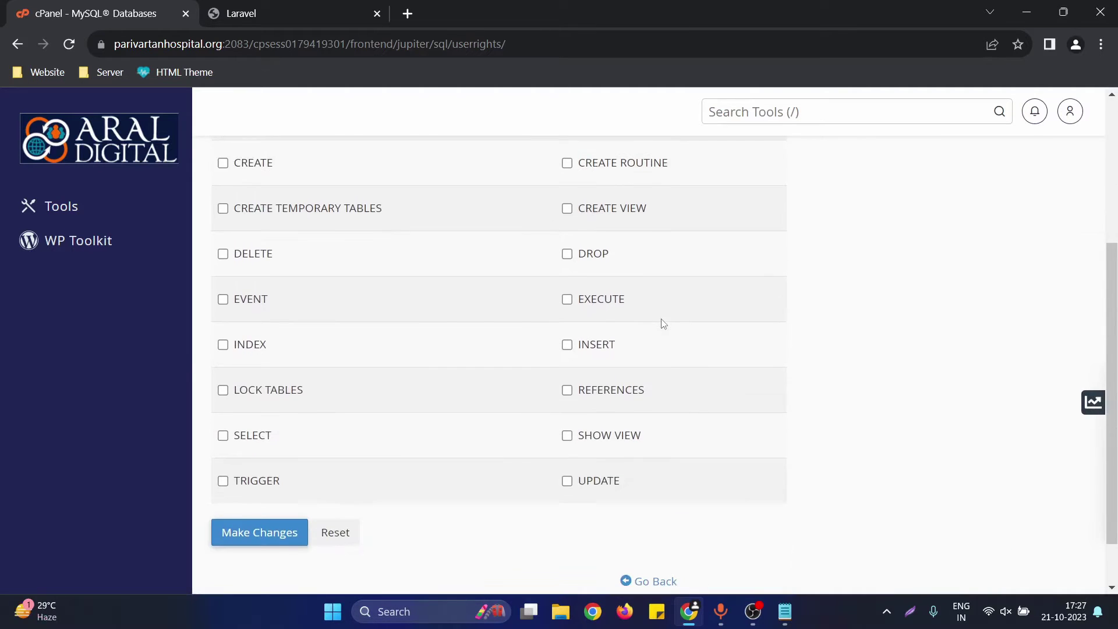
pyautogui.scroll(1, 661, 323)
pyautogui.scroll(2, 369, 272)
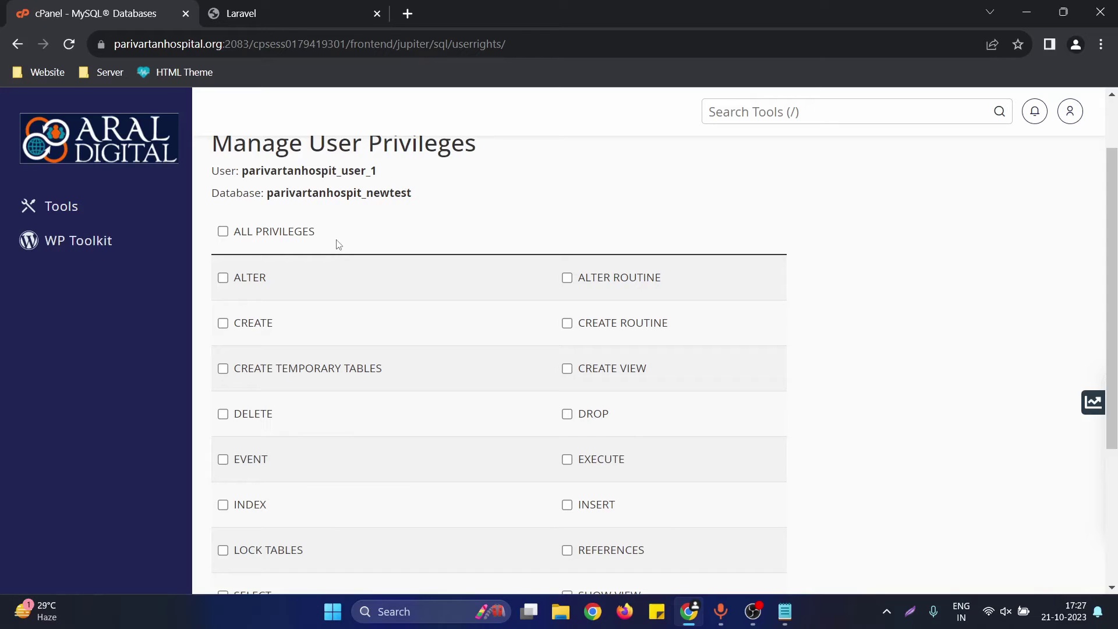
pyautogui.scroll(-1, 463, 239)
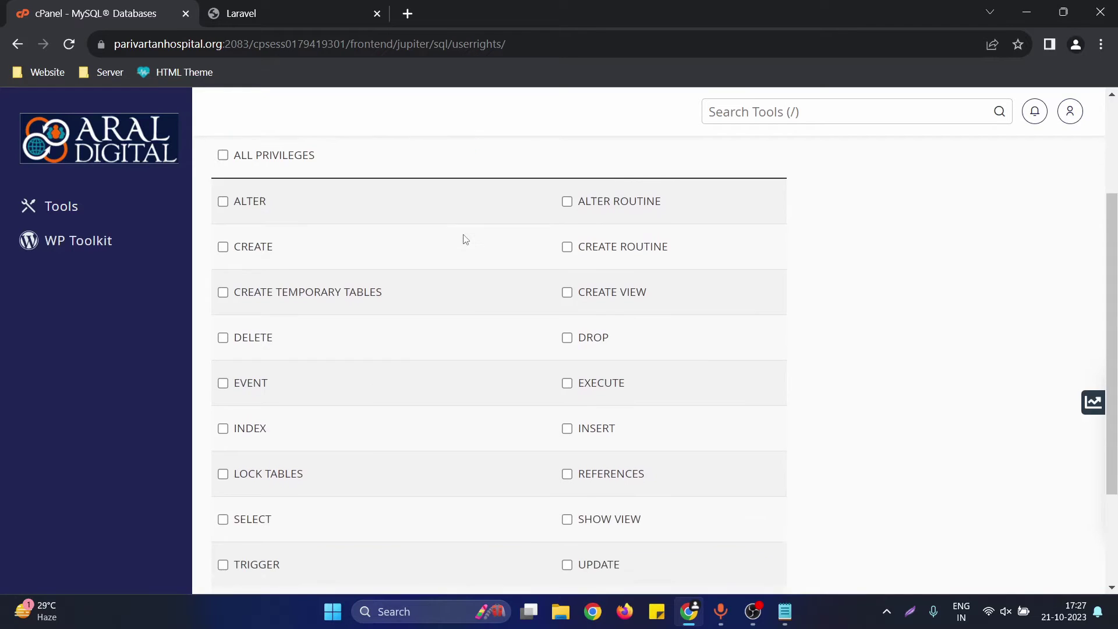
pyautogui.scroll(-4, 463, 240)
pyautogui.scroll(5, 377, 266)
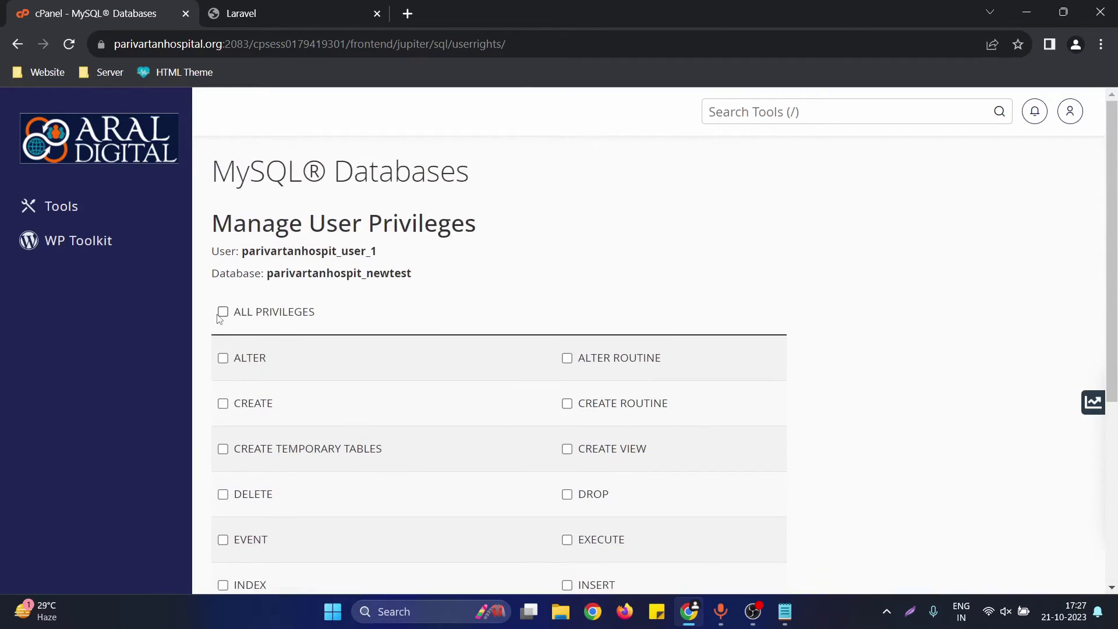
pyautogui.click(222, 313)
pyautogui.scroll(-5, 431, 329)
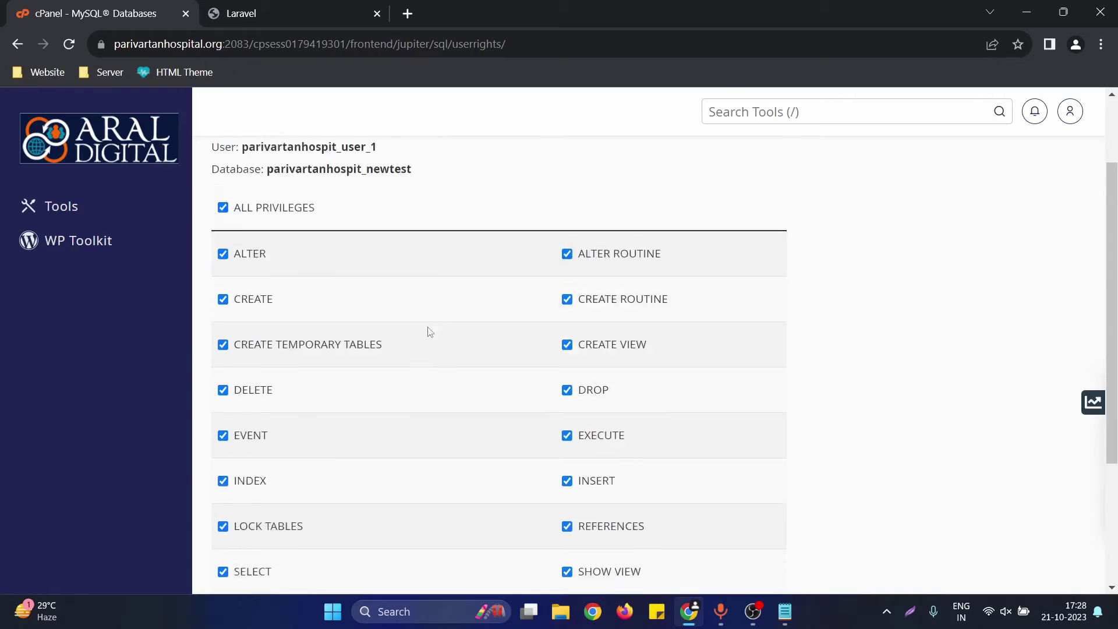
pyautogui.scroll(3, 395, 359)
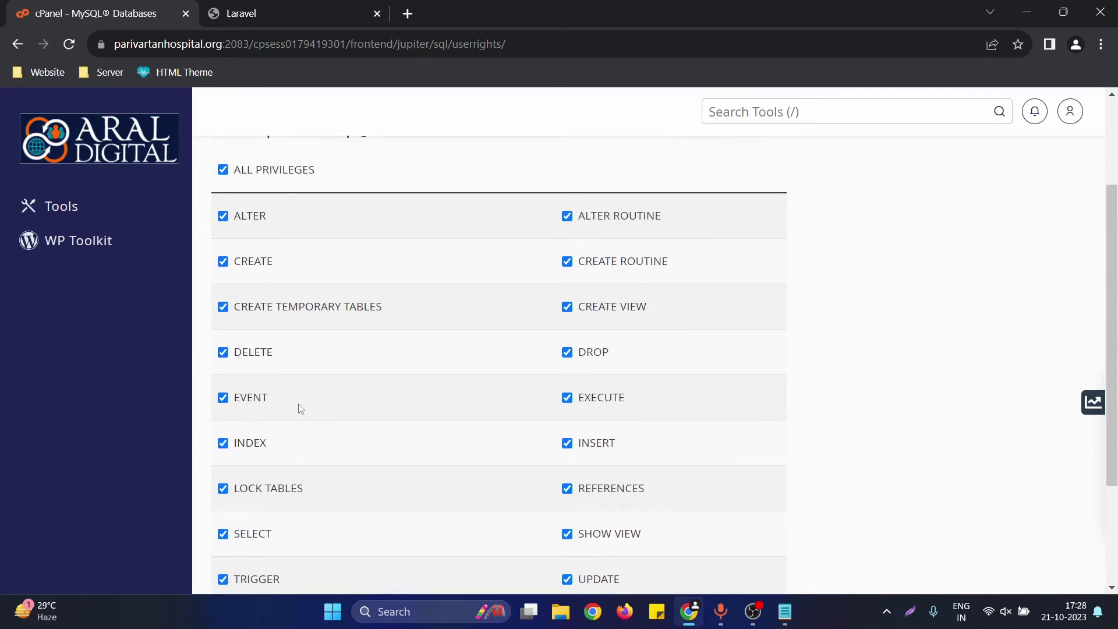
pyautogui.scroll(-3, 323, 404)
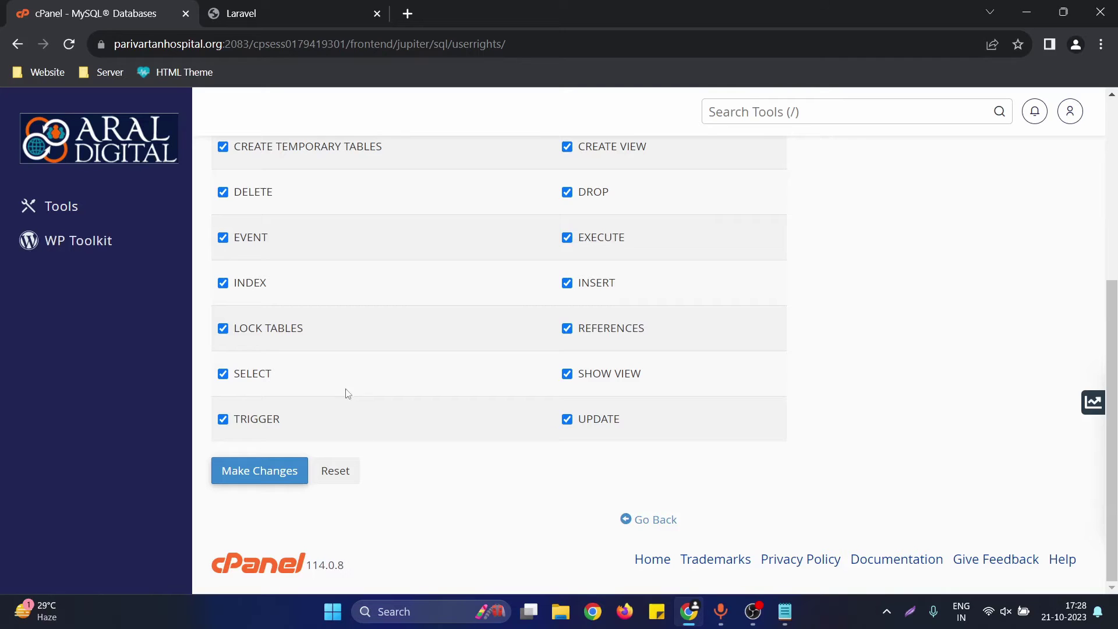
pyautogui.click(287, 472)
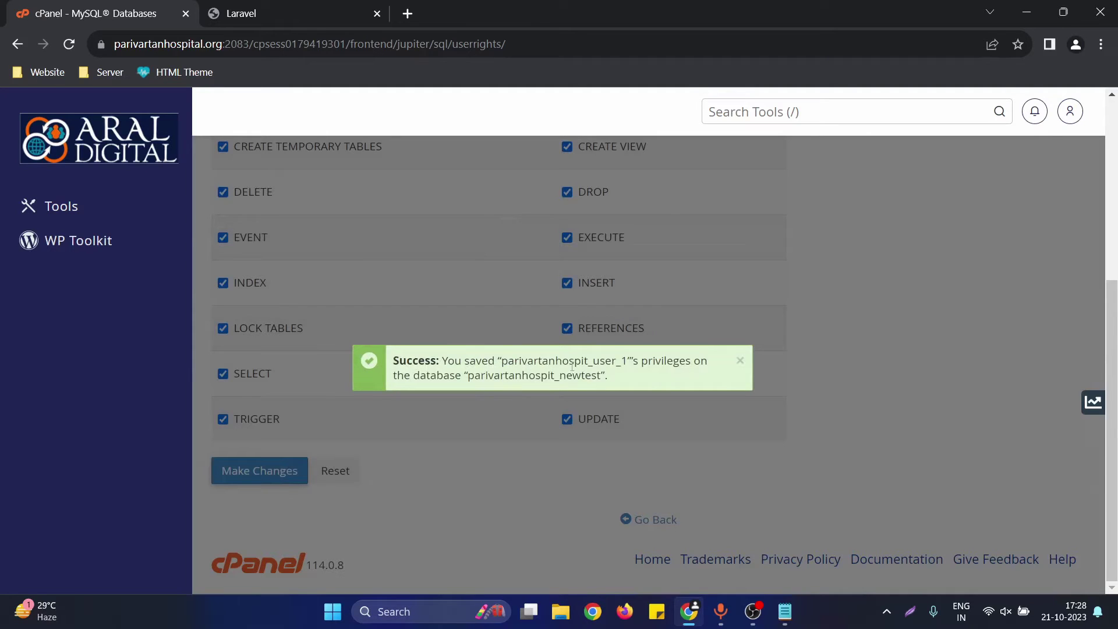
# Check the user and database names in the privileges message, dismiss it and return to the MySQL Databases page.
pyautogui.doubleClick(513, 360)
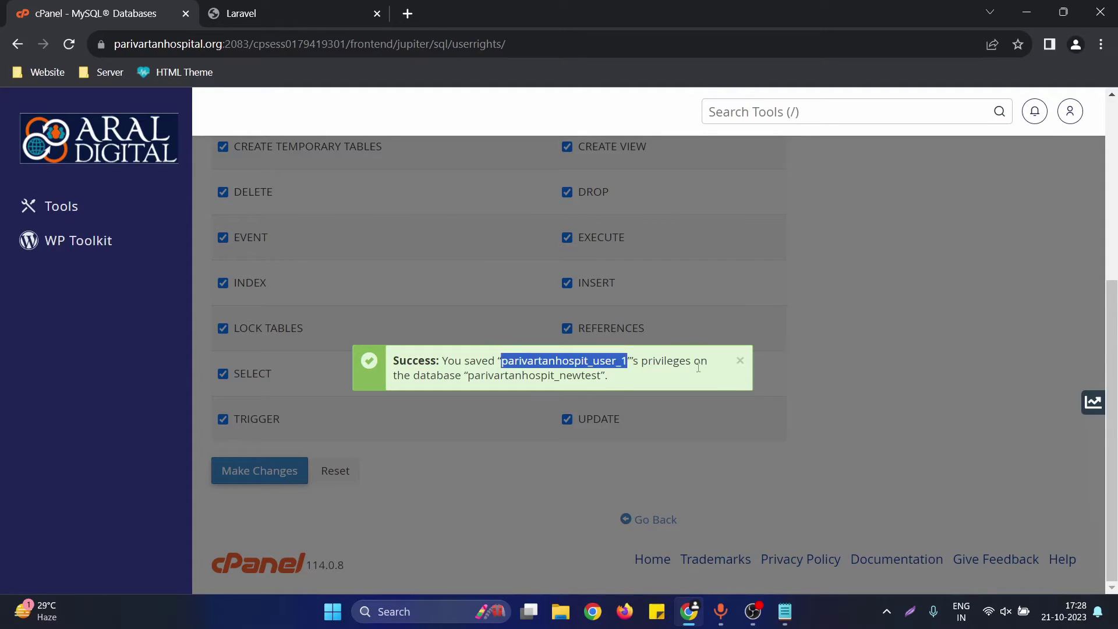
pyautogui.doubleClick(534, 375)
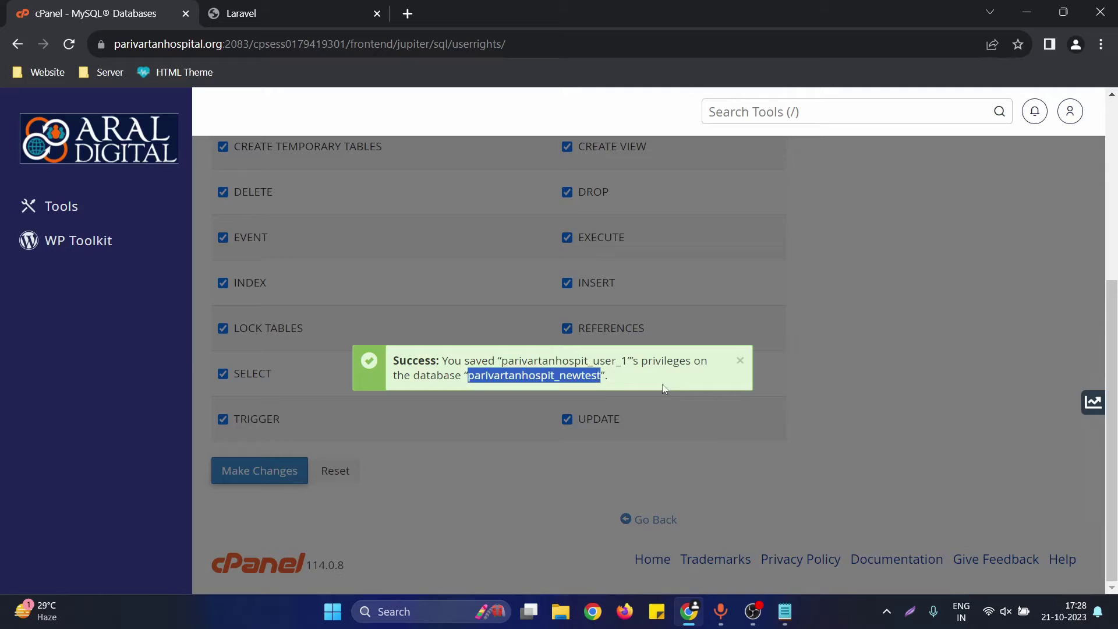
pyautogui.click(739, 361)
pyautogui.scroll(3, 469, 430)
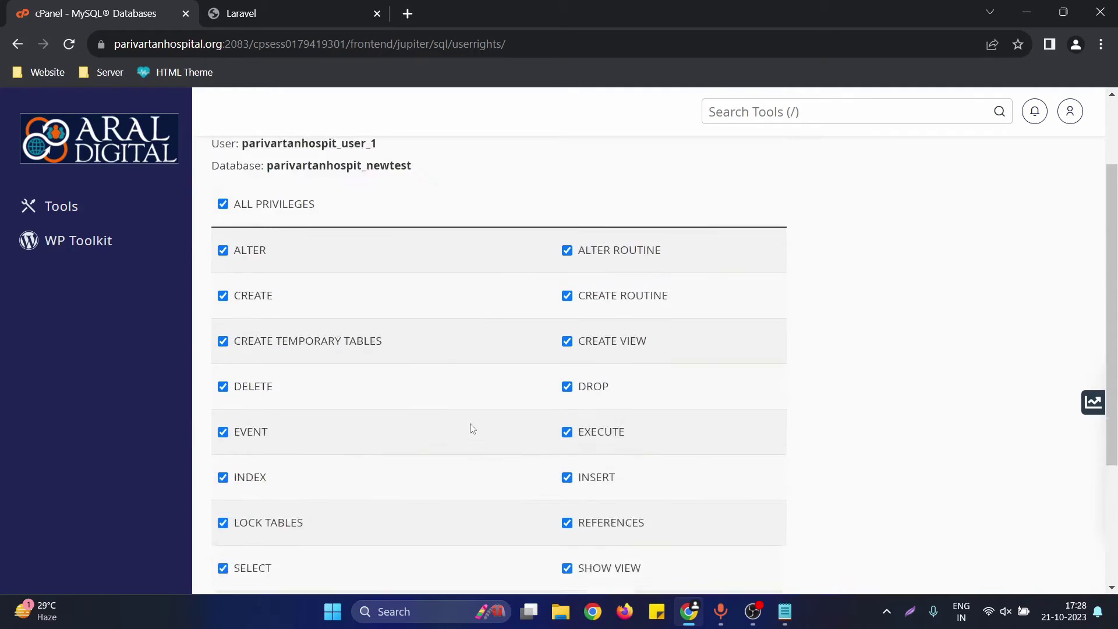
pyautogui.scroll(-2, 471, 429)
pyautogui.scroll(-1, 547, 520)
pyautogui.click(666, 525)
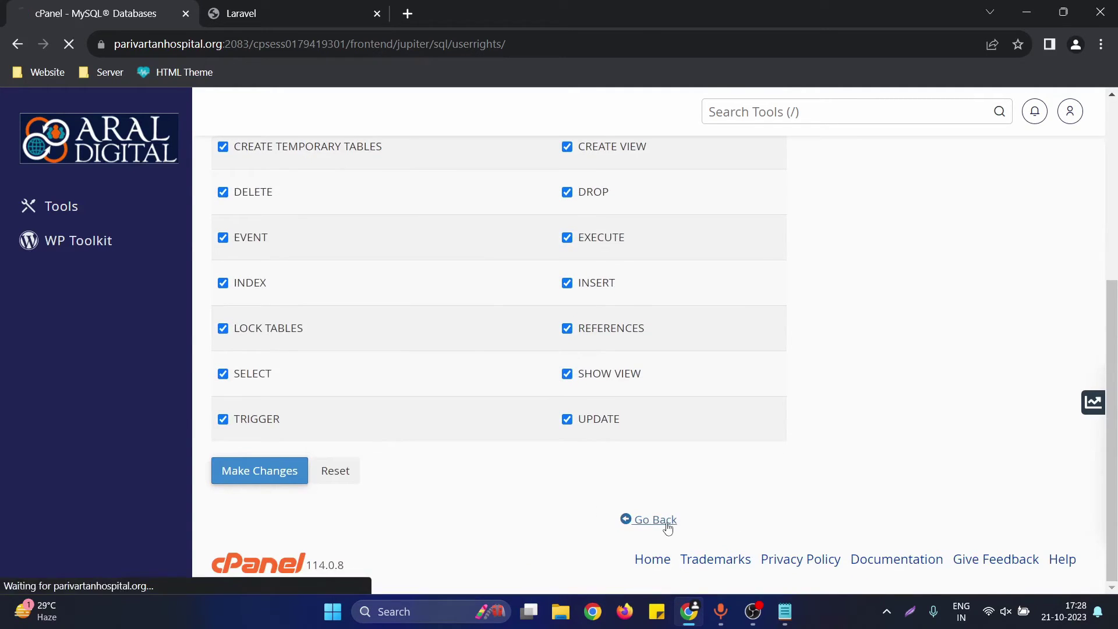
# Review the recorded database name, username and password line in the Notepad notes.
pyautogui.hotkey('alt', 'Tab')
pyautogui.click(713, 256)
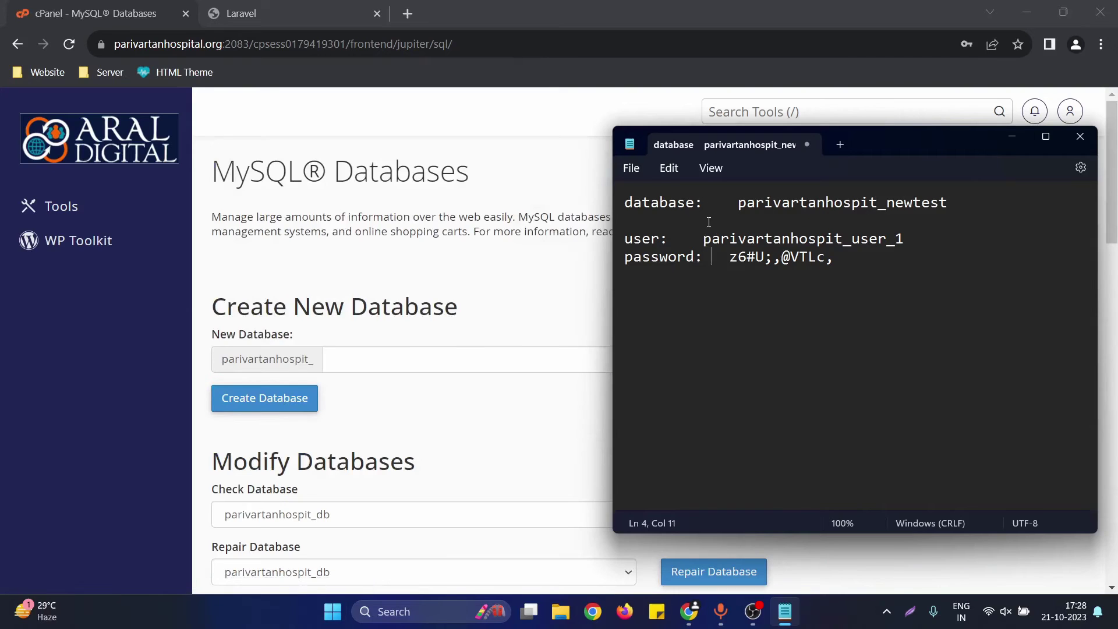
pyautogui.moveTo(737, 202); pyautogui.dragTo(947, 203)
pyautogui.moveTo(934, 241); pyautogui.dragTo(702, 238)
# Examine the Current Databases list with its privileged users and the Current Users list in cPanel.
pyautogui.hotkey('alt', 'Tab')
pyautogui.scroll(-8, 576, 299)
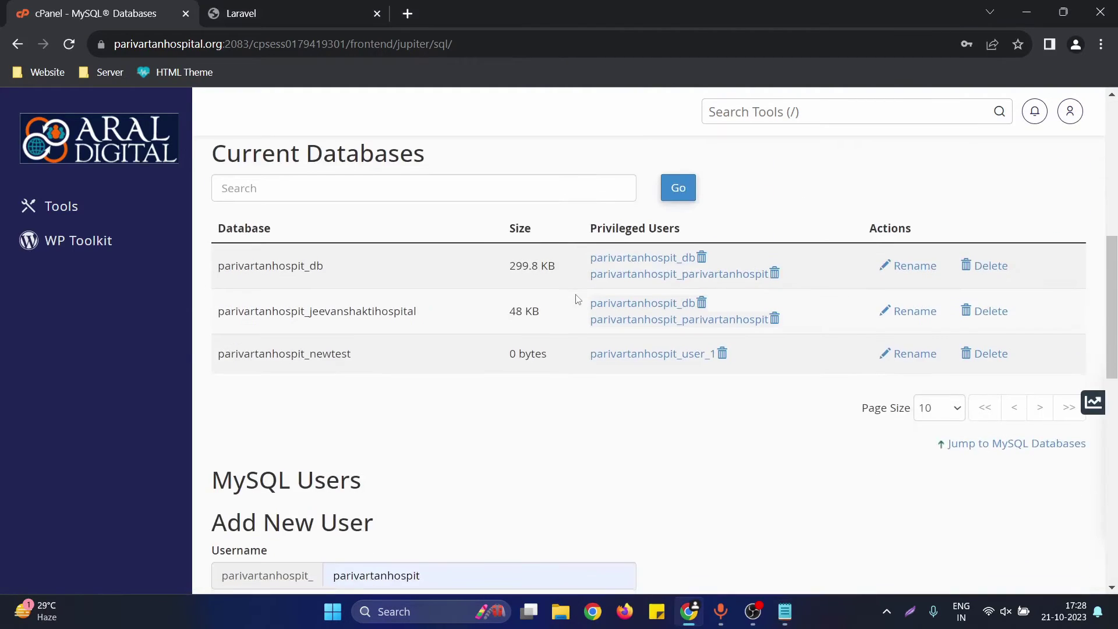
pyautogui.scroll(-2, 575, 298)
pyautogui.scroll(3, 575, 298)
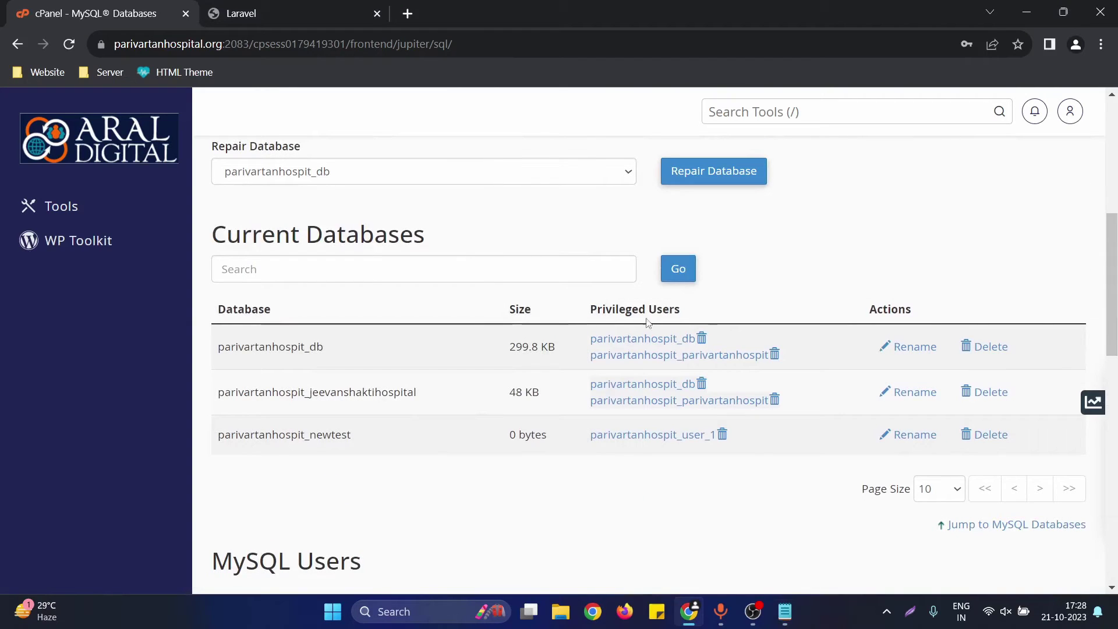
pyautogui.scroll(-10, 362, 337)
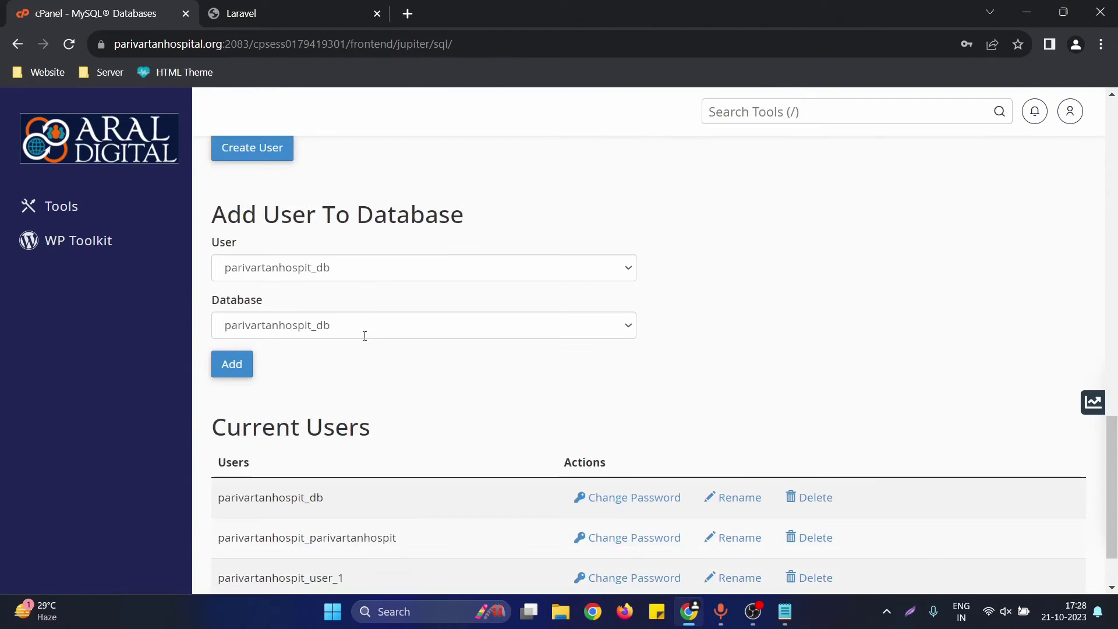
pyautogui.scroll(-2, 368, 340)
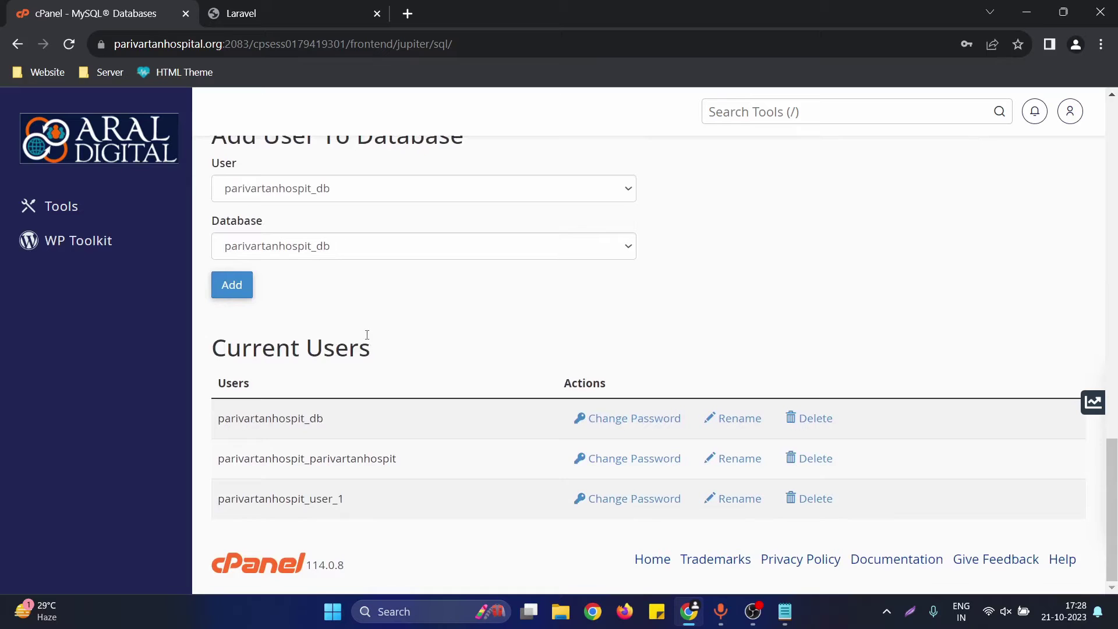
pyautogui.scroll(15, 367, 335)
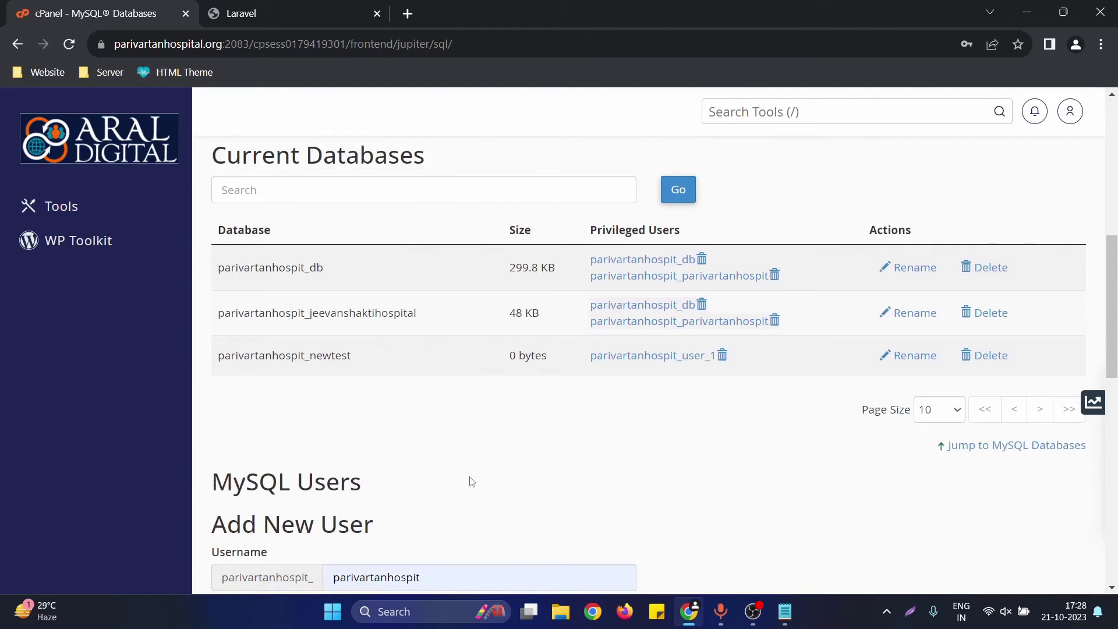
# Review the parivartanhospit_newtest entry and its privileged user in the Current Databases list.
pyautogui.moveTo(224, 161); pyautogui.dragTo(452, 159)
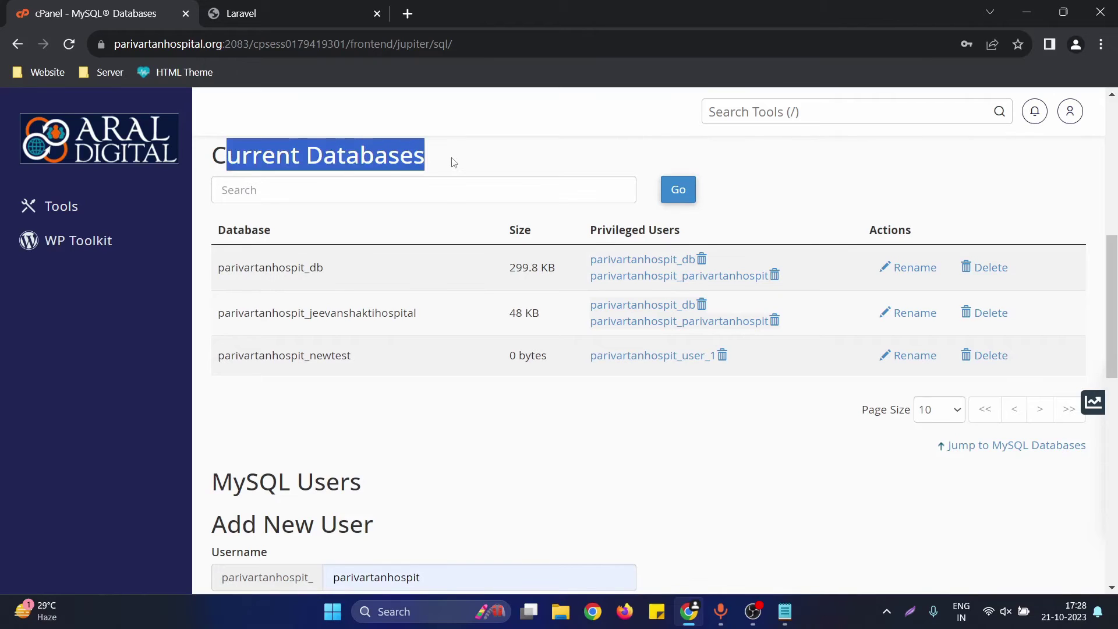
pyautogui.click(403, 436)
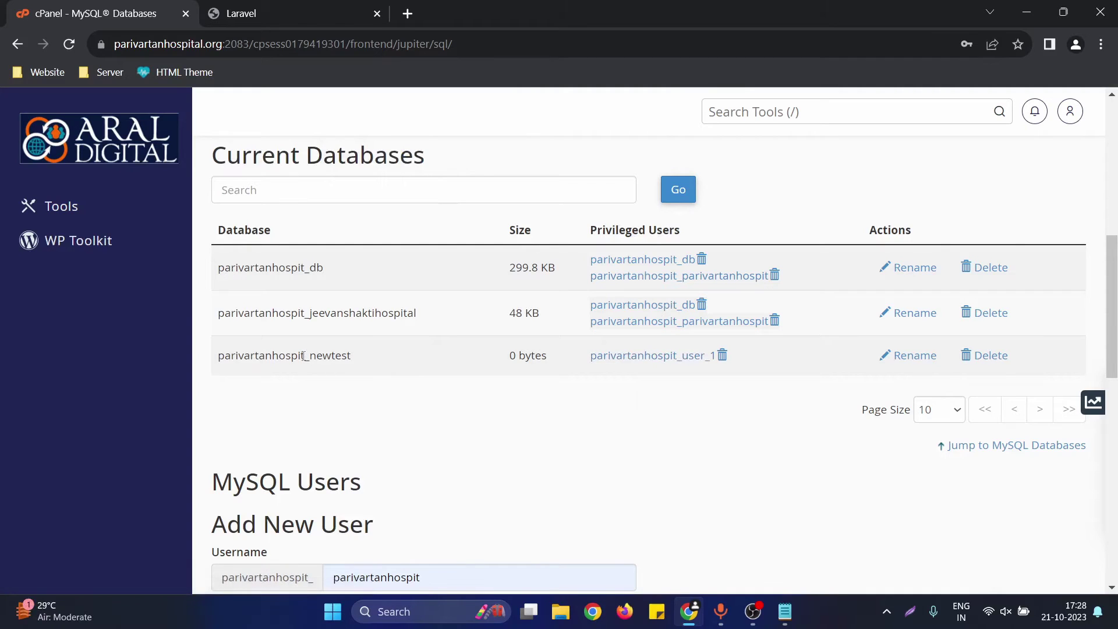
pyautogui.doubleClick(392, 371)
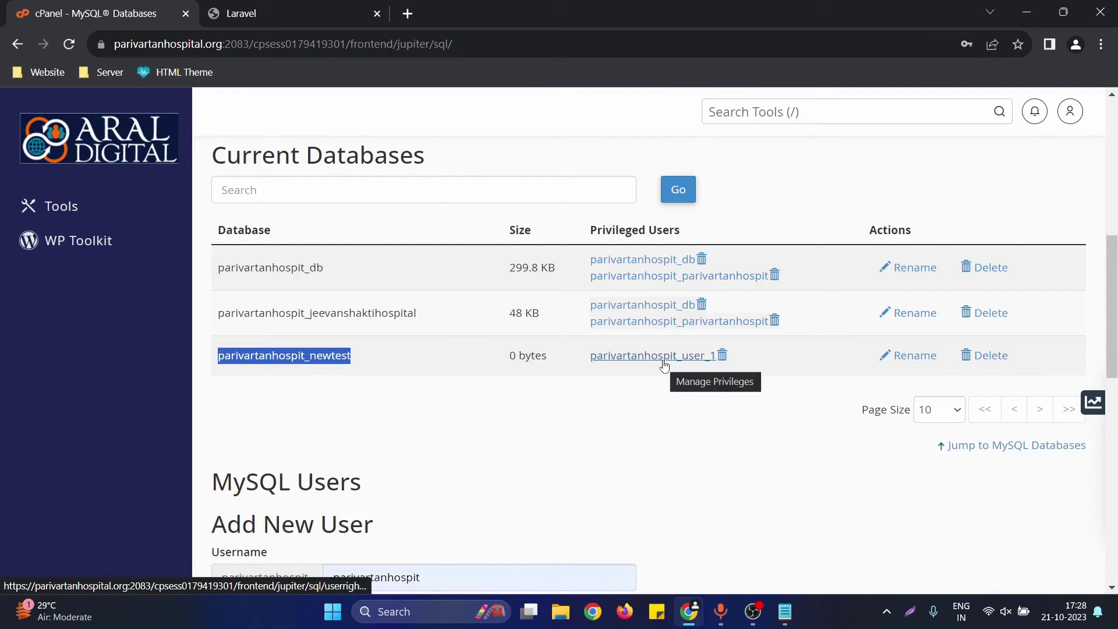
pyautogui.click(662, 426)
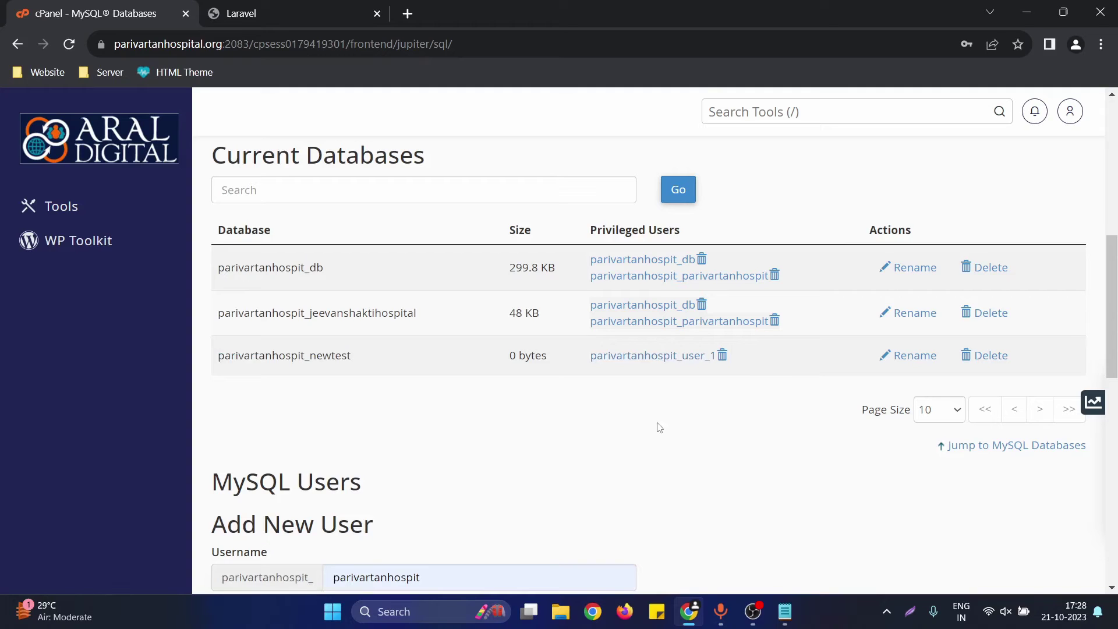
# Open phpMyAdmin from the cPanel tools, widen its database list and view the parivartanhospit_newtest database structure.
pyautogui.click(99, 133)
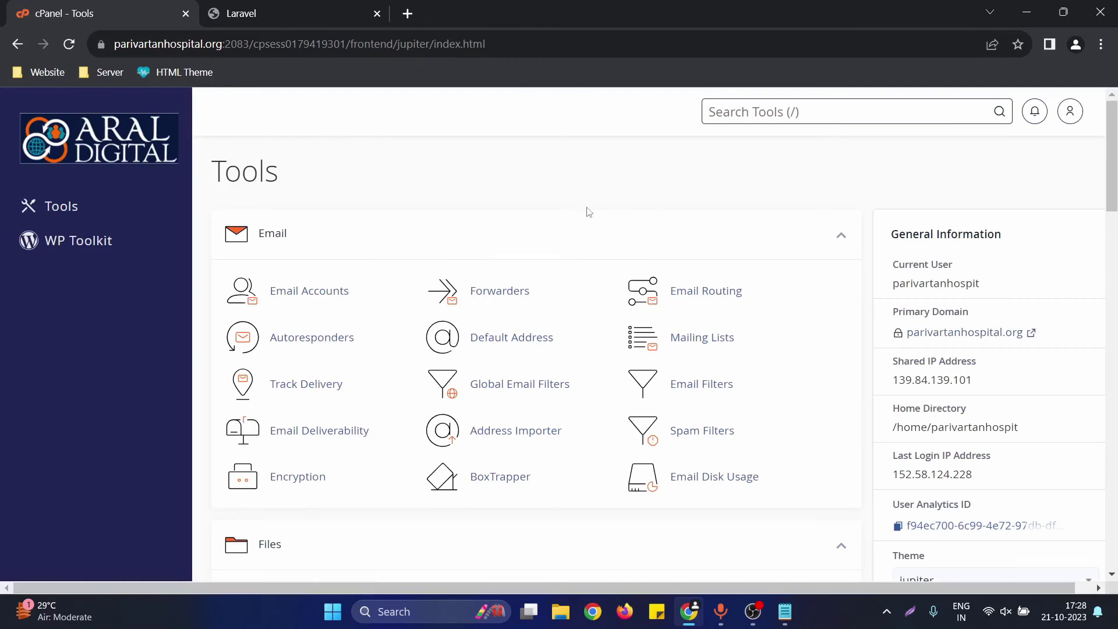
pyautogui.scroll(-8, 592, 209)
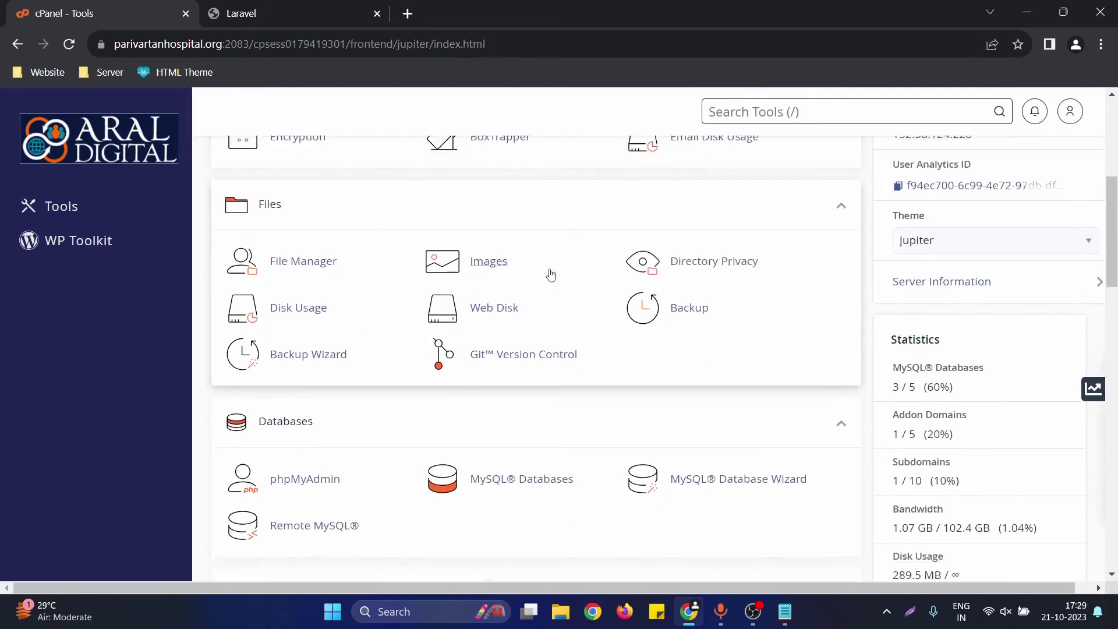
pyautogui.click(333, 349)
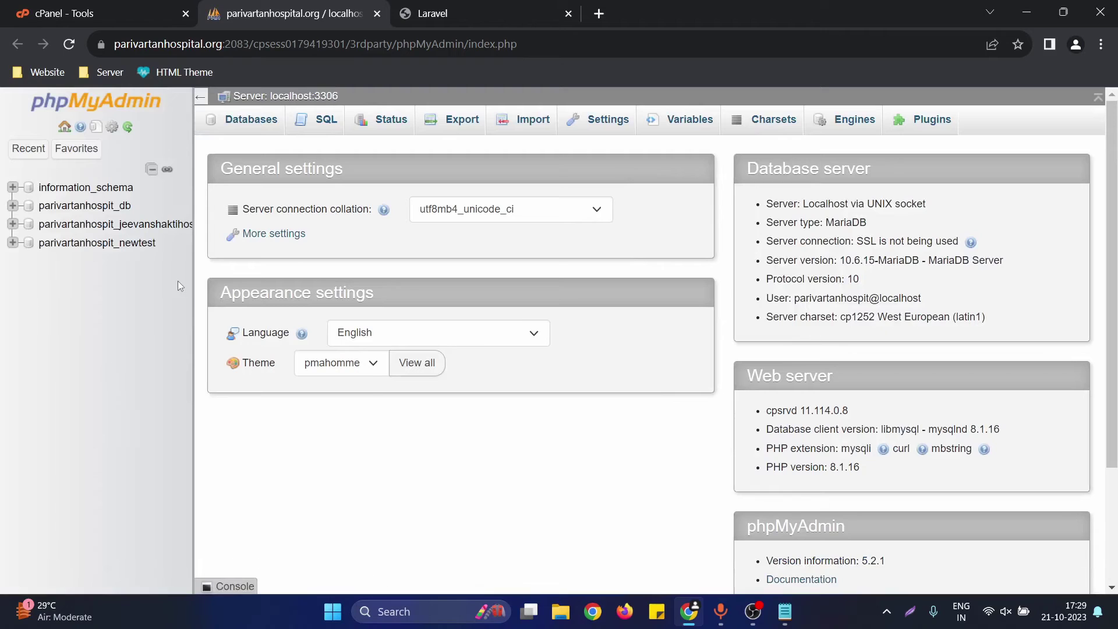
pyautogui.moveTo(192, 292); pyautogui.dragTo(272, 293)
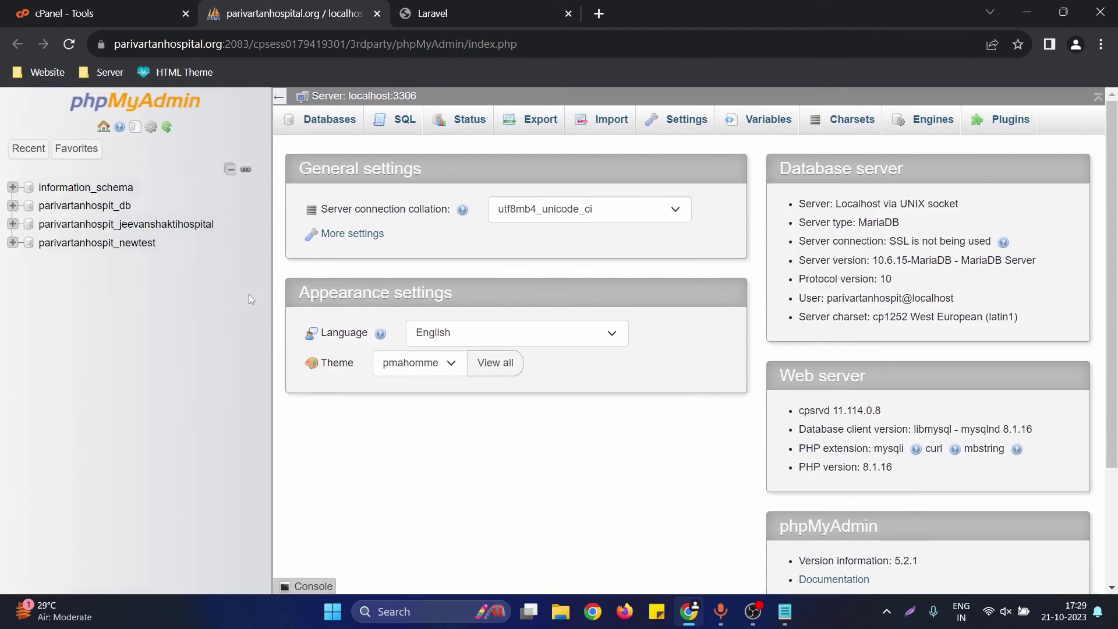
pyautogui.click(127, 247)
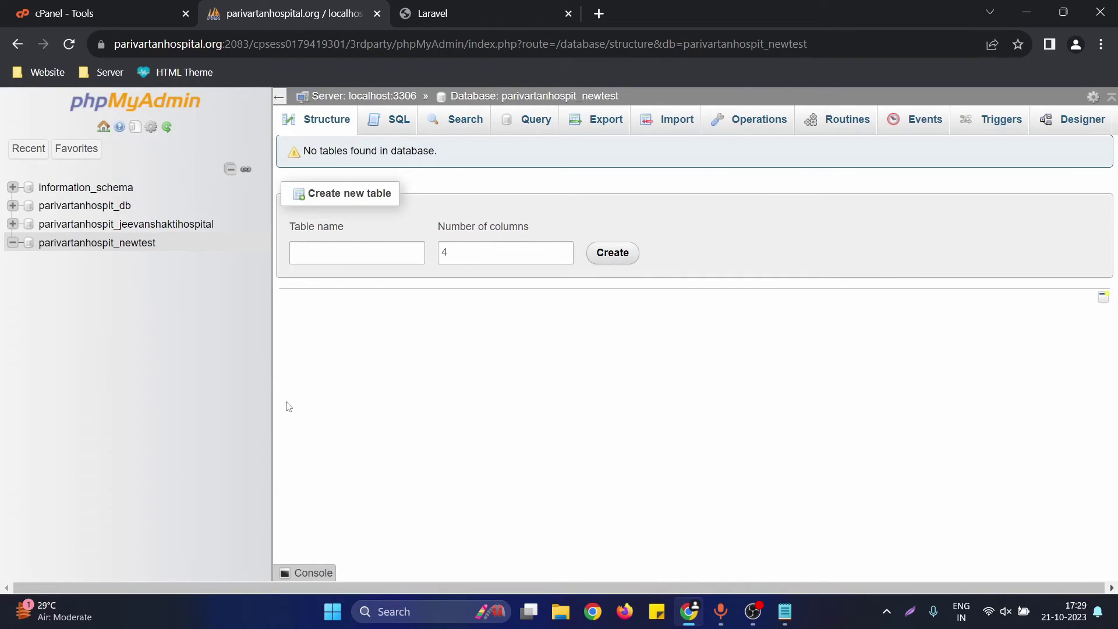
pyautogui.click(376, 252)
# Return to the cPanel tools page and open File Manager.
pyautogui.click(113, 7)
pyautogui.scroll(8, 285, 280)
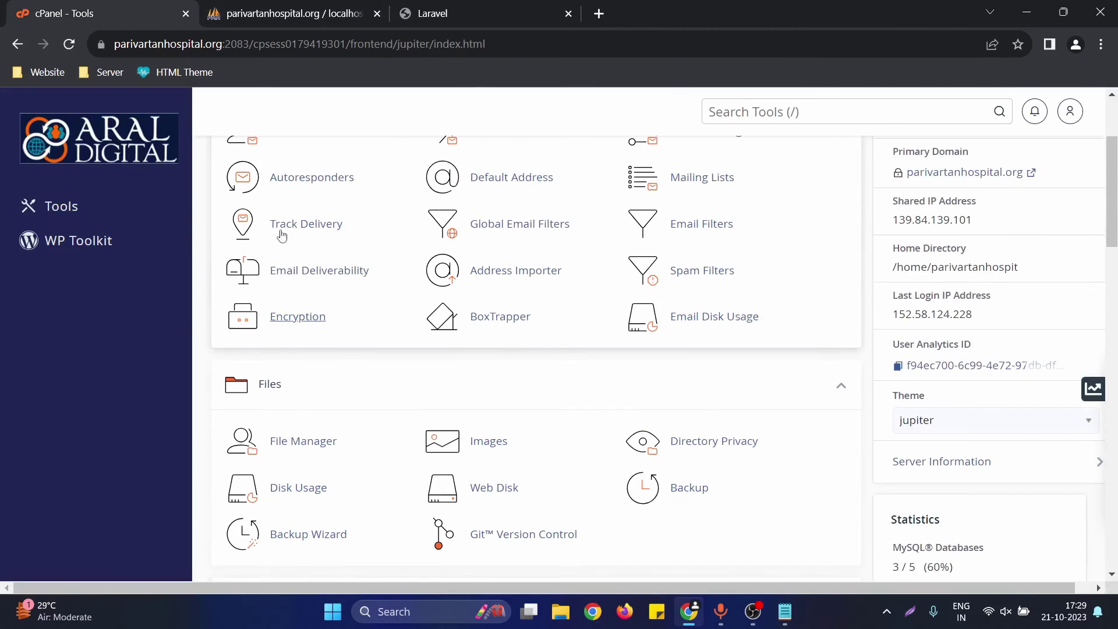
pyautogui.scroll(-1, 290, 286)
pyautogui.scroll(-4, 289, 287)
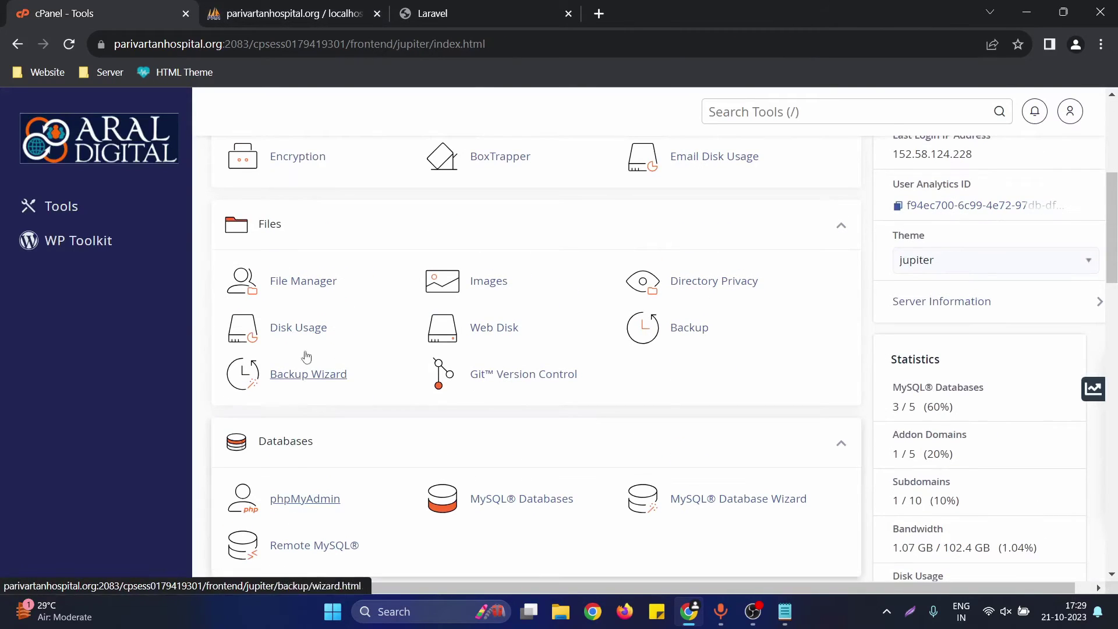
pyautogui.click(307, 281)
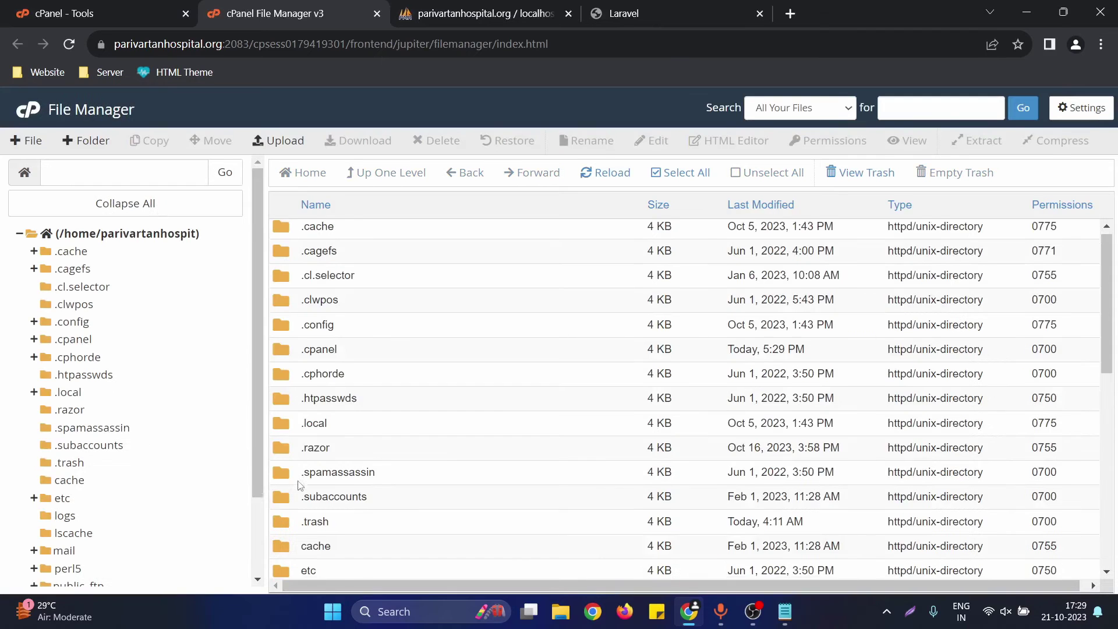
# Browse from public_html into jeevanshaktihospital.com, public and new-laravel-project, and look through the project's files.
pyautogui.scroll(-6, 290, 331)
pyautogui.doubleClick(289, 330)
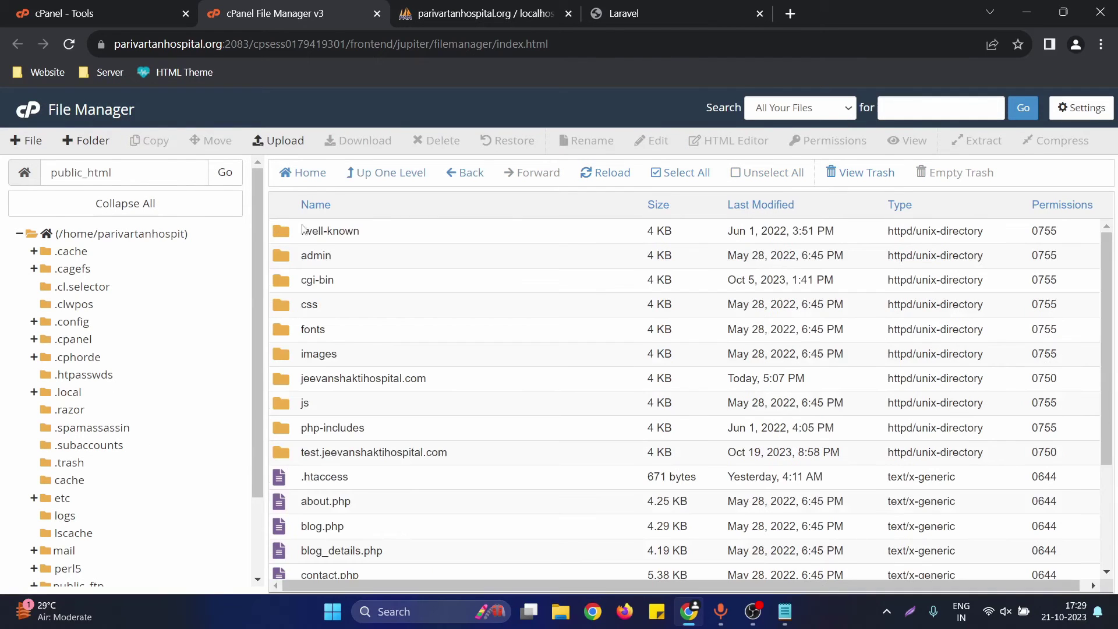
pyautogui.doubleClick(282, 385)
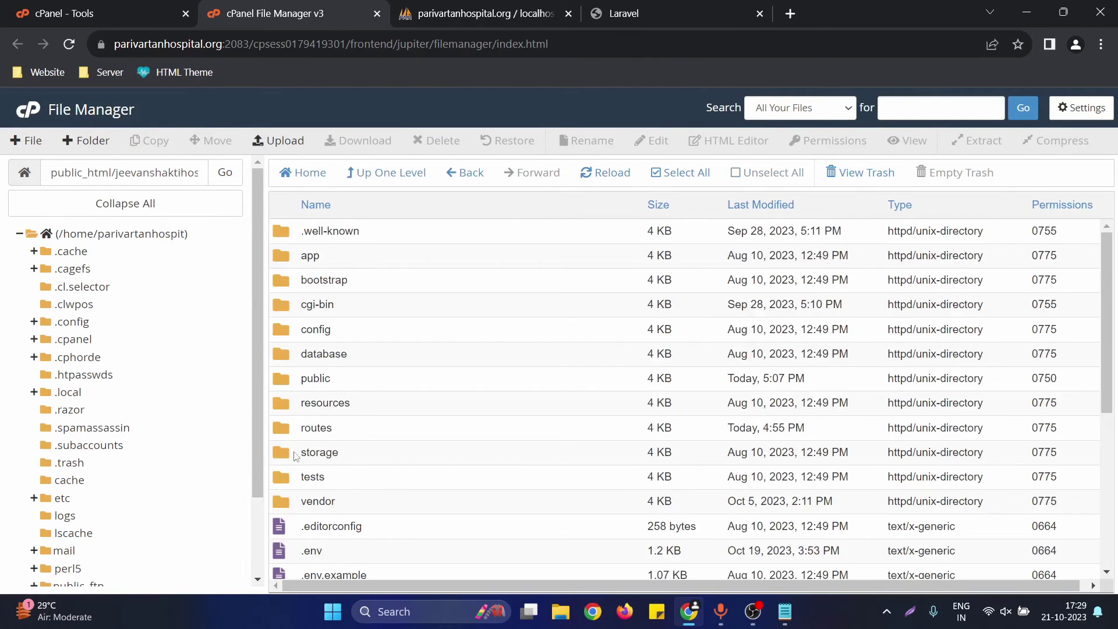
pyautogui.doubleClick(282, 379)
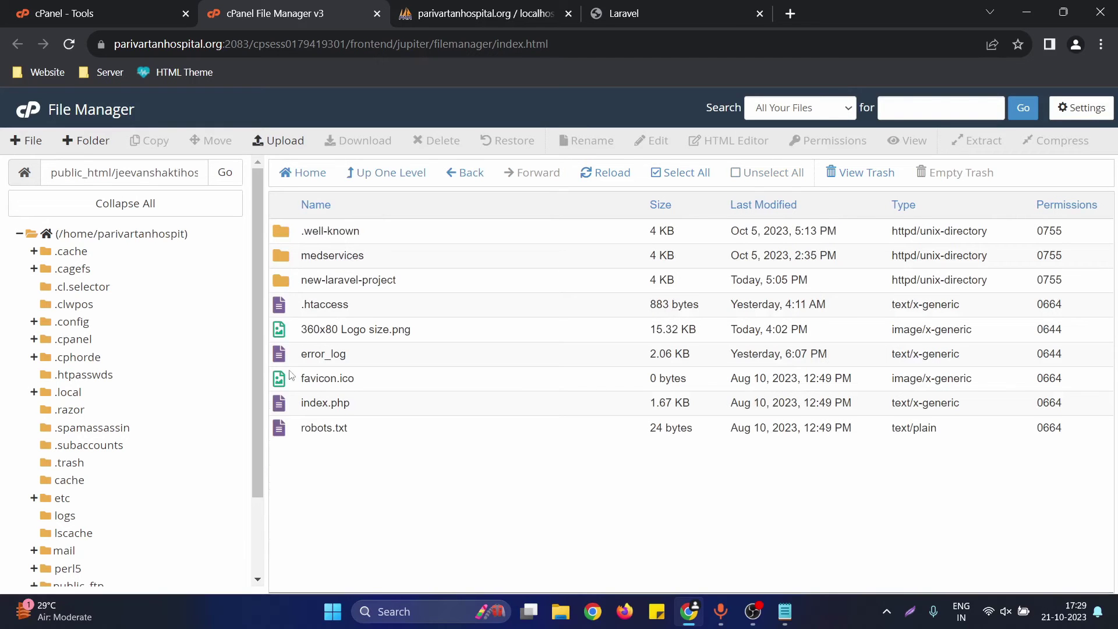
pyautogui.doubleClick(282, 280)
pyautogui.scroll(-3, 370, 316)
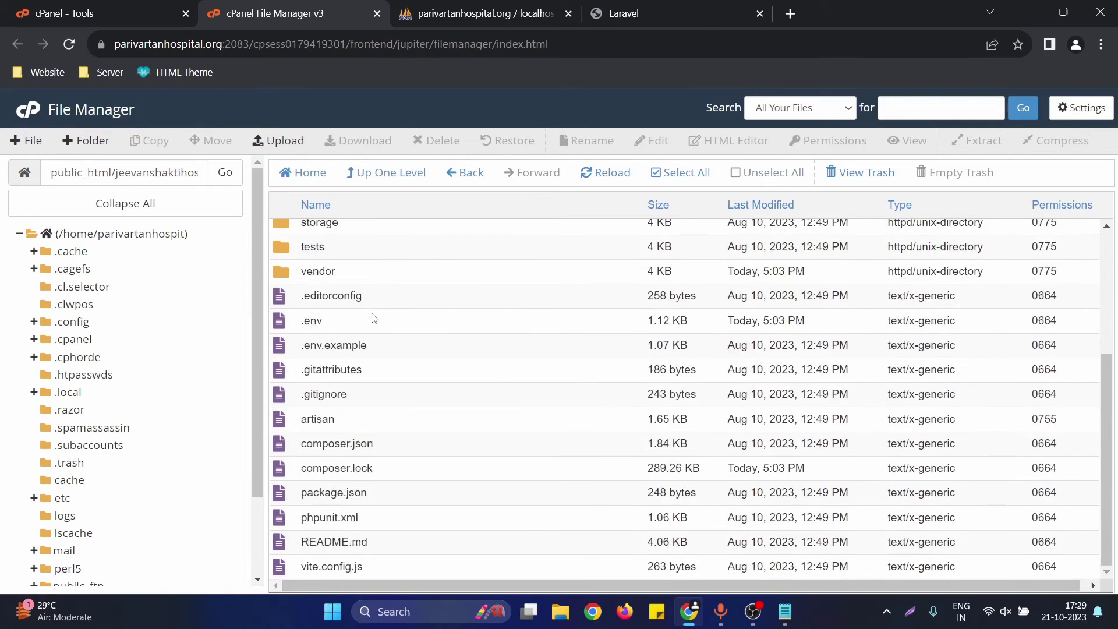
pyautogui.scroll(3, 374, 318)
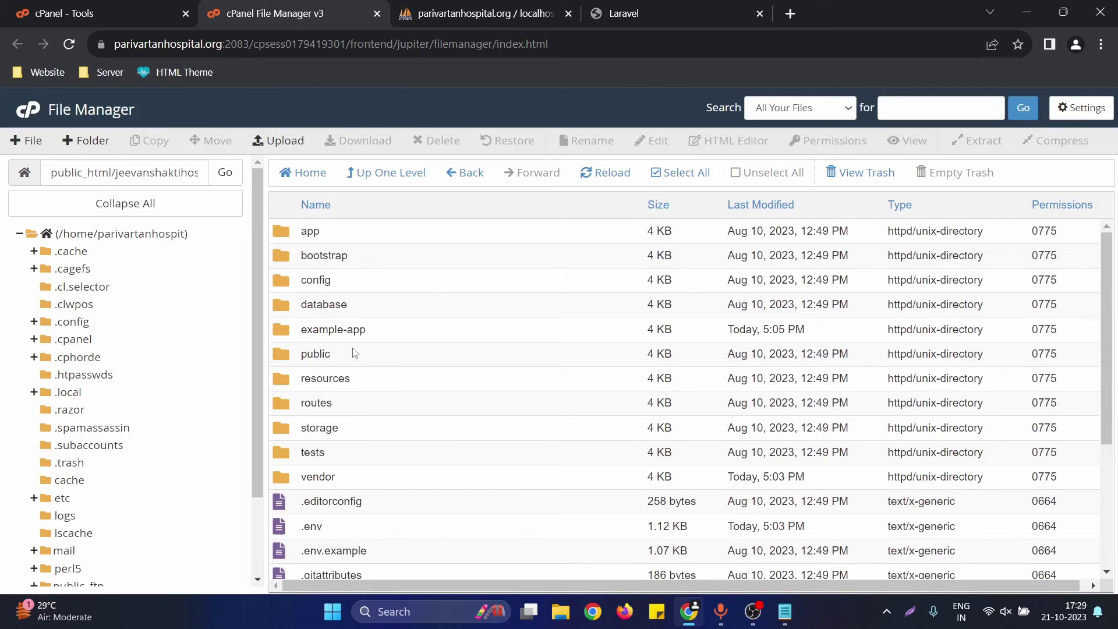
# Place the File Manager page beside the Laravel site and reload jeevanshaktihospital.com/new-laravel-project/public/.
pyautogui.moveTo(262, 7); pyautogui.dragTo(445, 9)
pyautogui.click(678, 14)
pyautogui.click(678, 34)
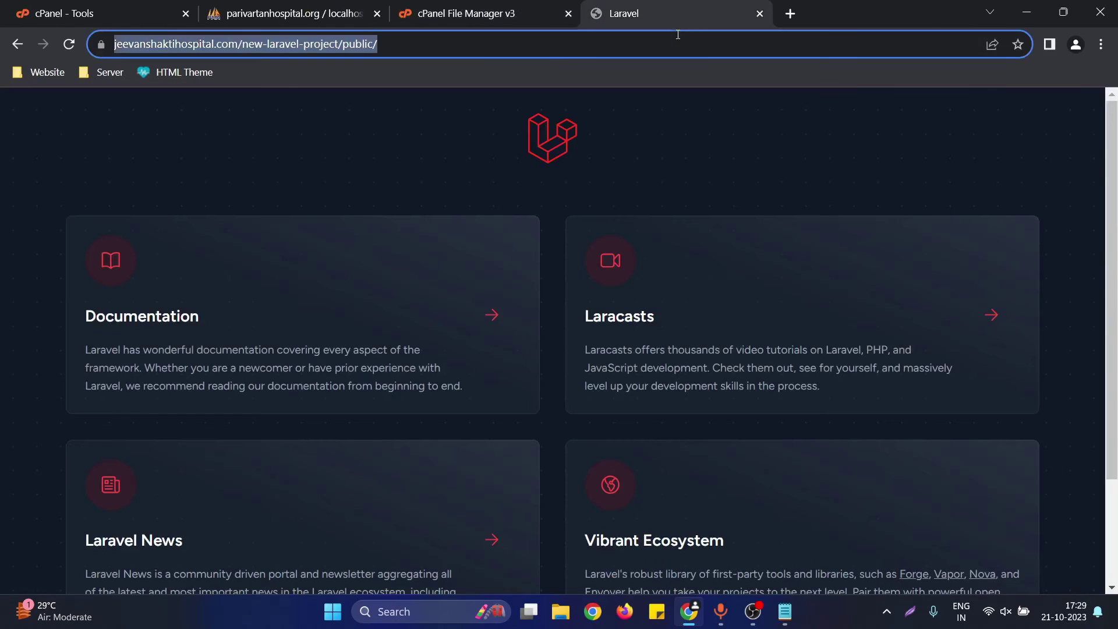
pyautogui.press('Return')
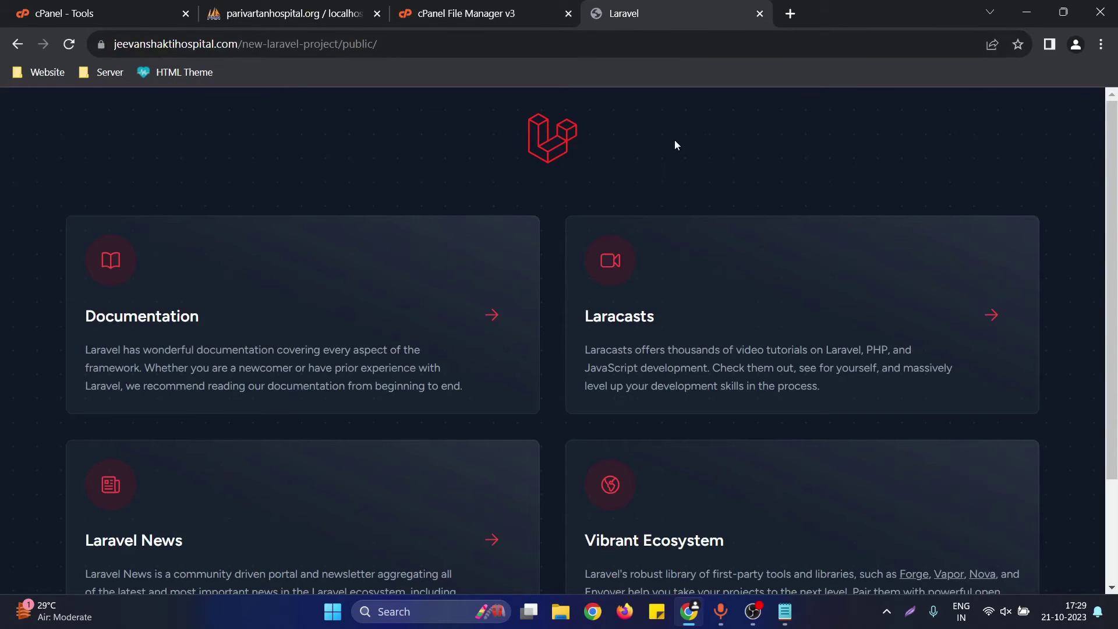
# Return to File Manager and open welcome.blade.php from the project's resources/views folder for editing.
pyautogui.click(533, 6)
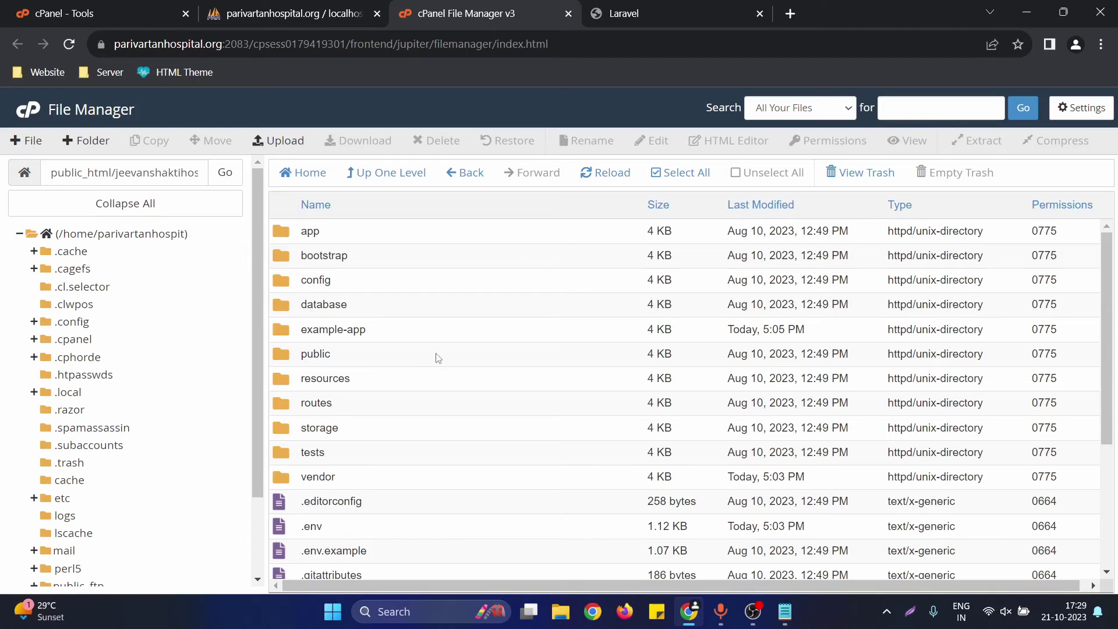
pyautogui.doubleClick(296, 380)
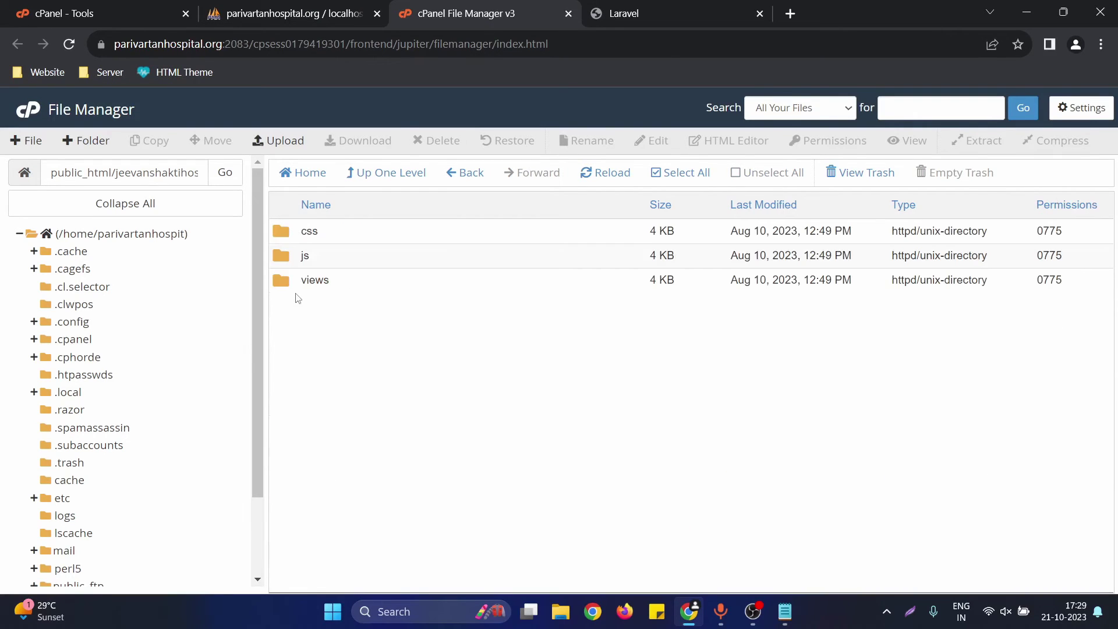
pyautogui.doubleClick(295, 280)
pyautogui.rightClick(295, 237)
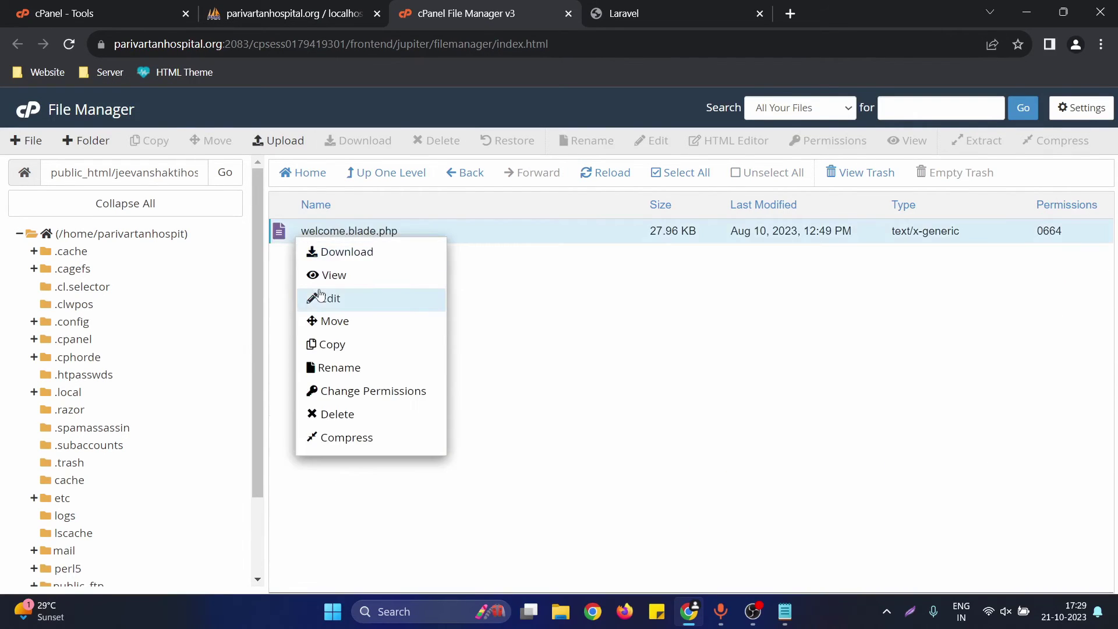
pyautogui.click(319, 291)
pyautogui.click(288, 273)
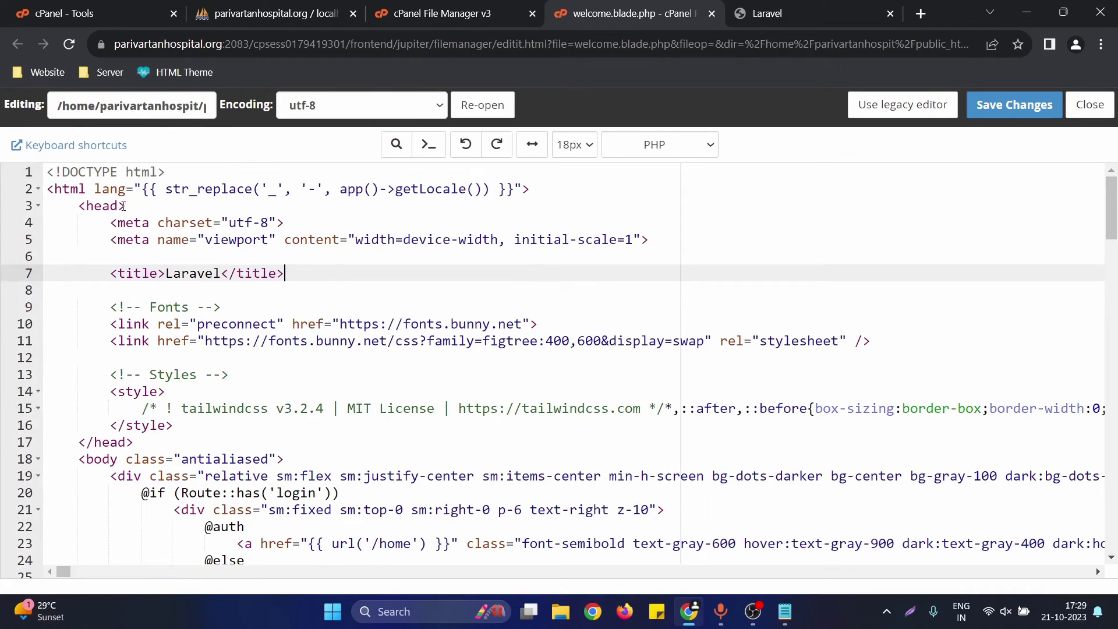
# Insert a test line "aaaaaaaa" above the DOCTYPE declaration in welcome.blade.php and save the file.
pyautogui.click(52, 172)
pyautogui.write('a')
pyautogui.press('BackSpace')
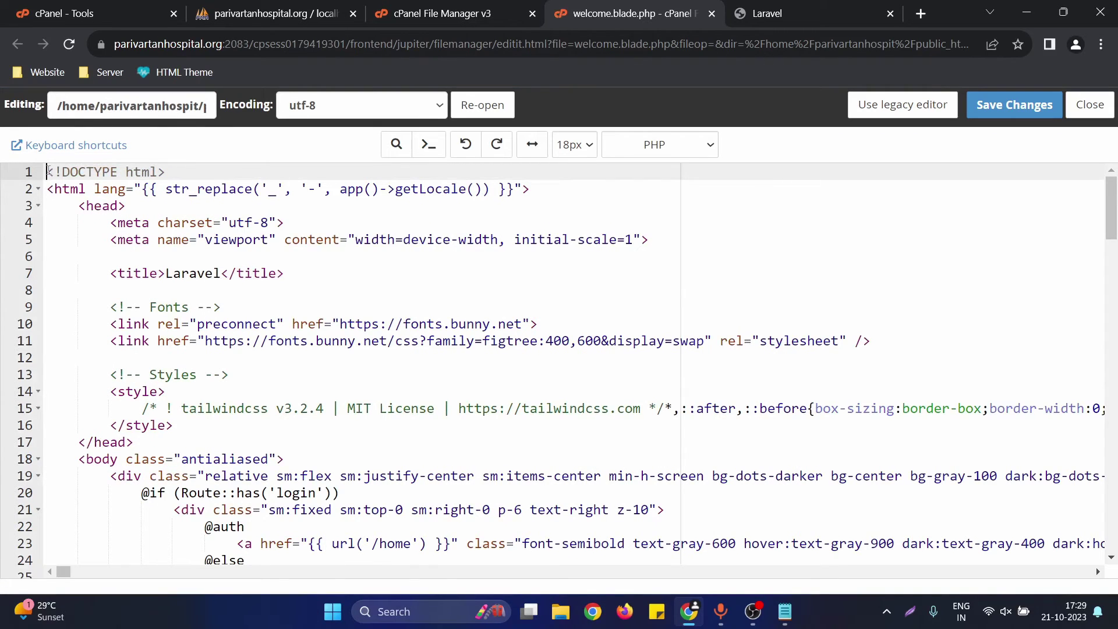
pyautogui.click(49, 171)
pyautogui.press('Return')
pyautogui.press('Up')
pyautogui.write('aaaaaaa')
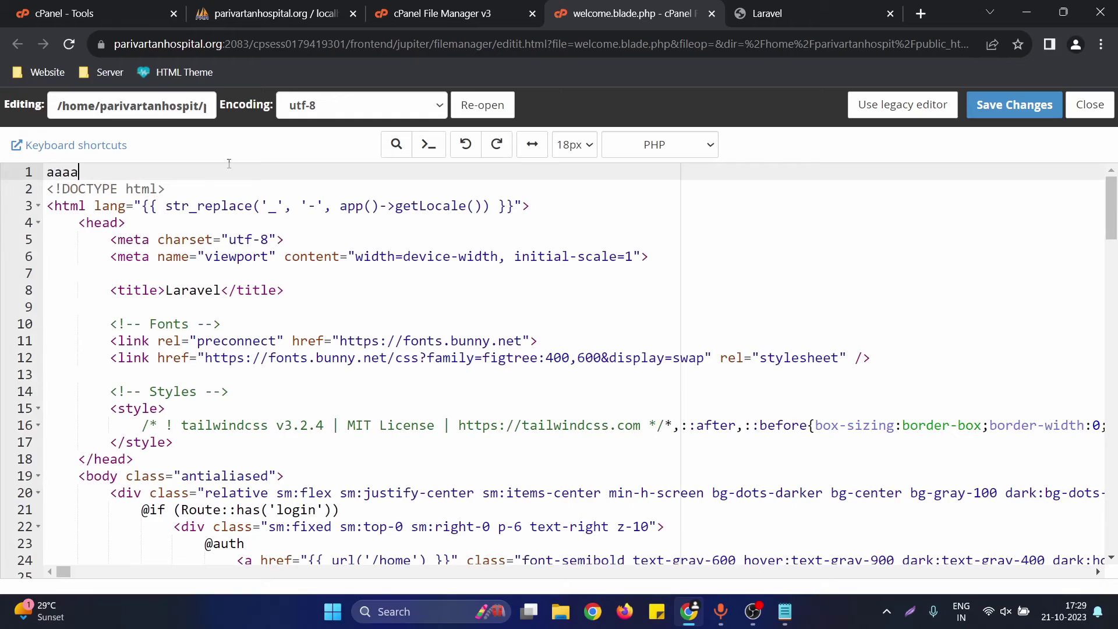
pyautogui.click(1014, 108)
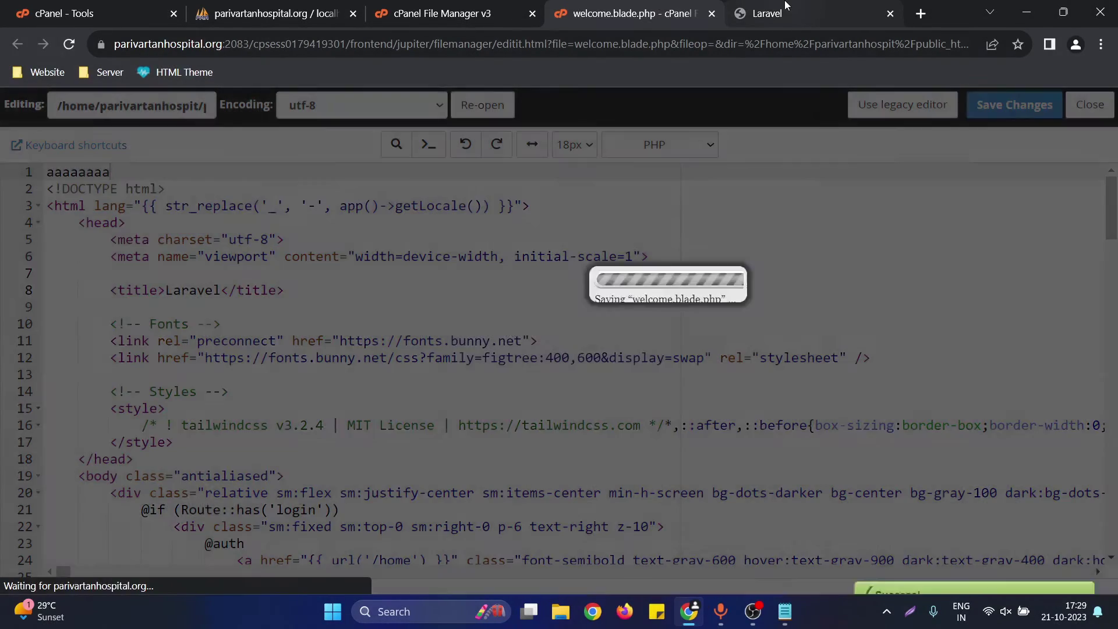
# Reload the Laravel site and check its page source for the test line from welcome.blade.php.
pyautogui.click(786, 5)
pyautogui.press('F5')
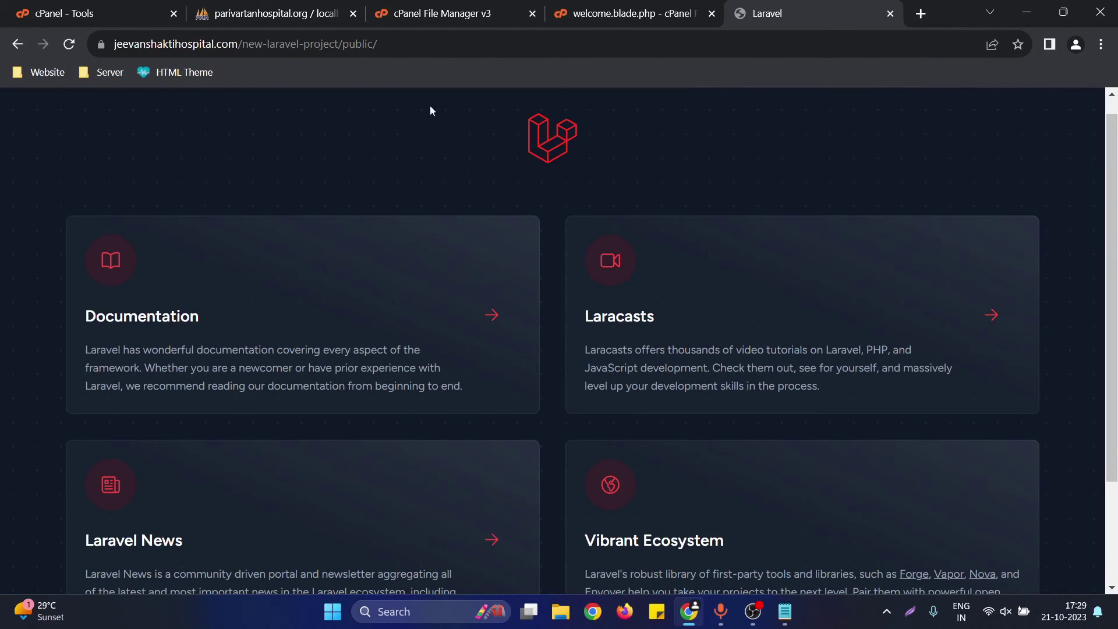
pyautogui.rightClick(308, 138)
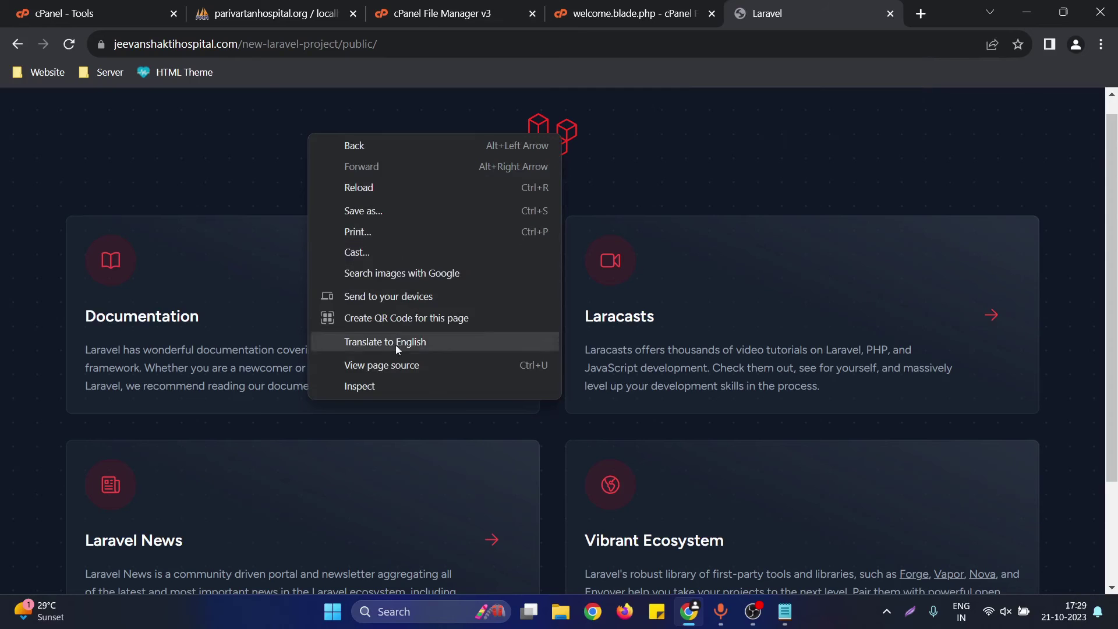
pyautogui.click(187, 181)
pyautogui.hotkey('ctrl', 'a')
pyautogui.rightClick(403, 169)
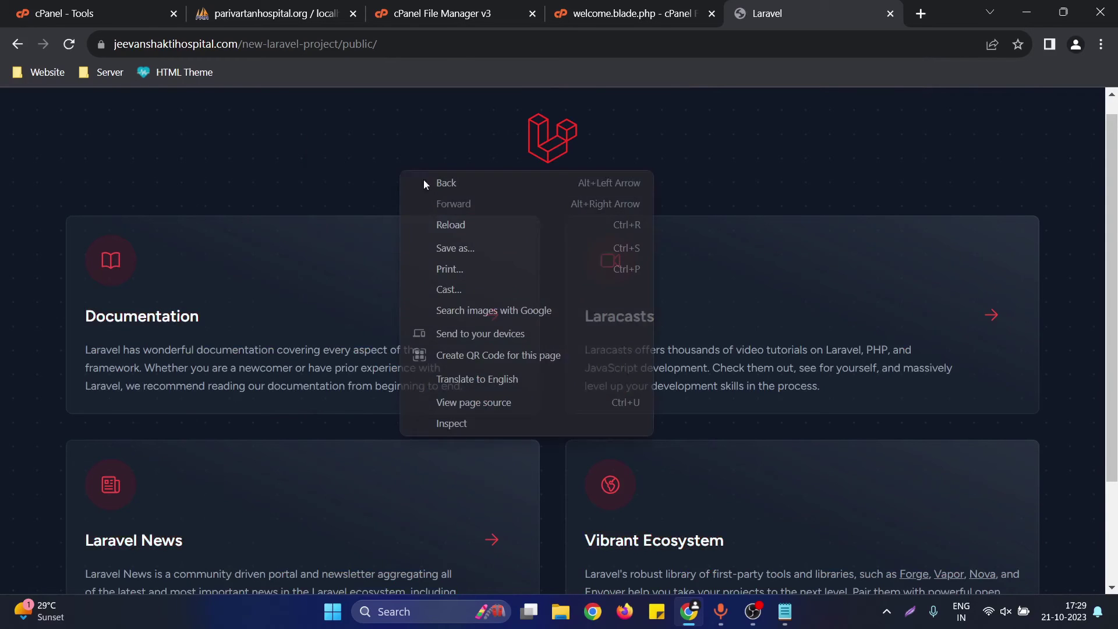
pyautogui.click(462, 399)
pyautogui.doubleClick(54, 108)
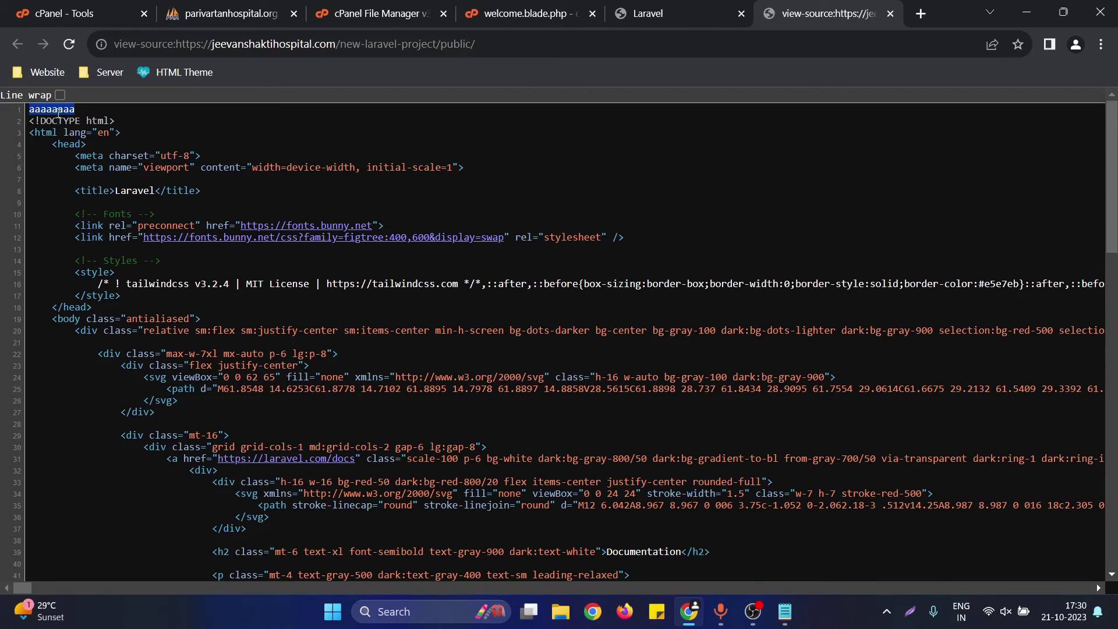
# Remove the "aaaaaaaa" text from welcome.blade.php, save the file and reload the site's page source.
pyautogui.click(526, 7)
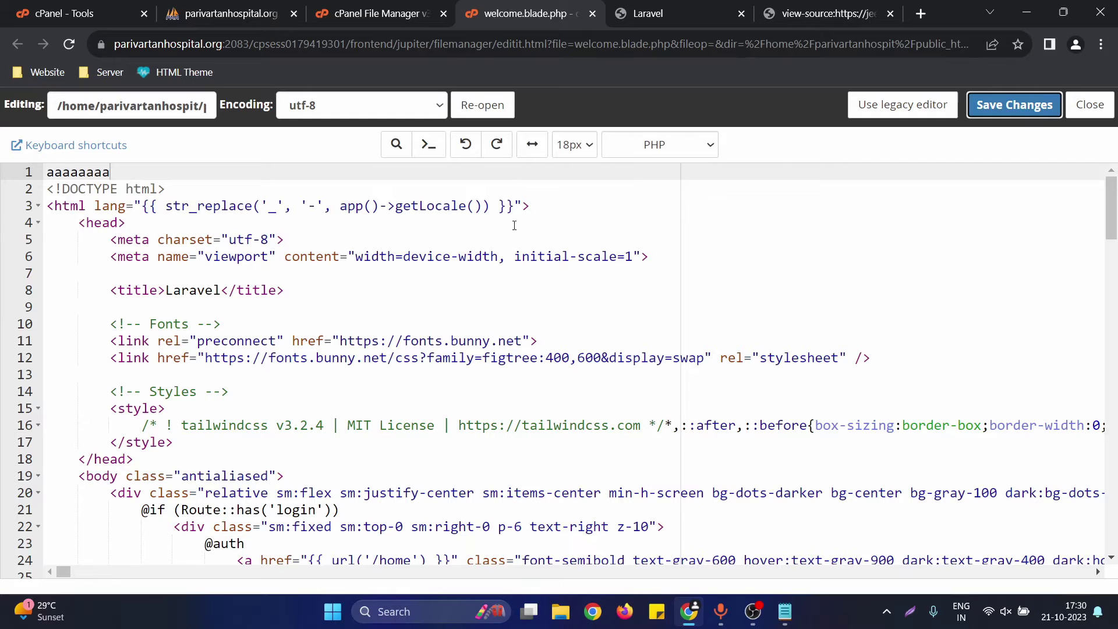
pyautogui.click(1021, 108)
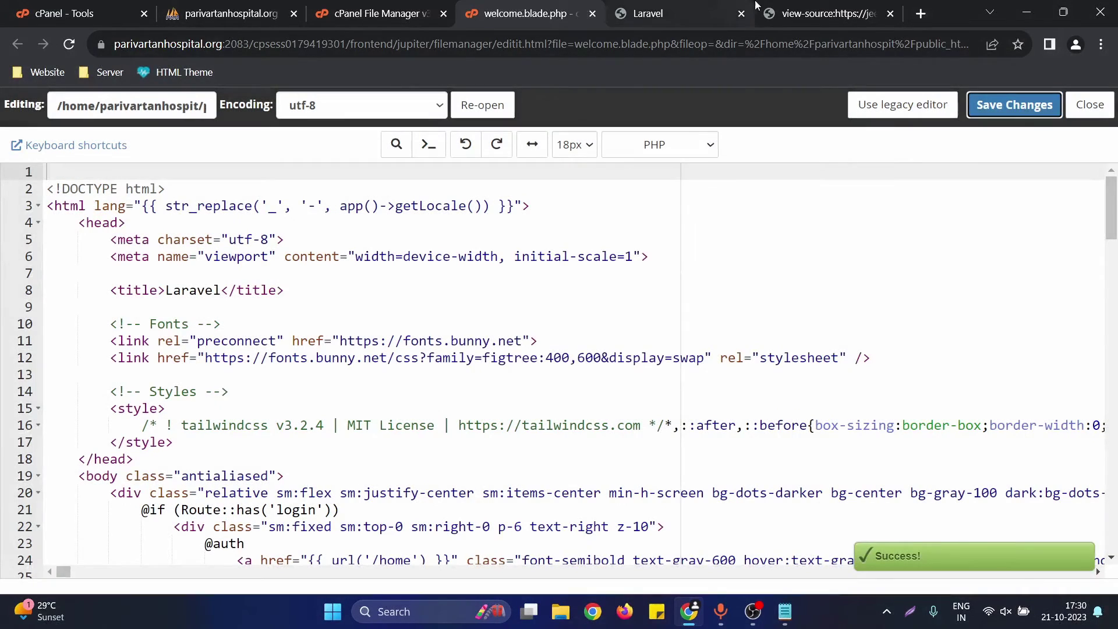
pyautogui.click(770, 8)
pyautogui.press('F5')
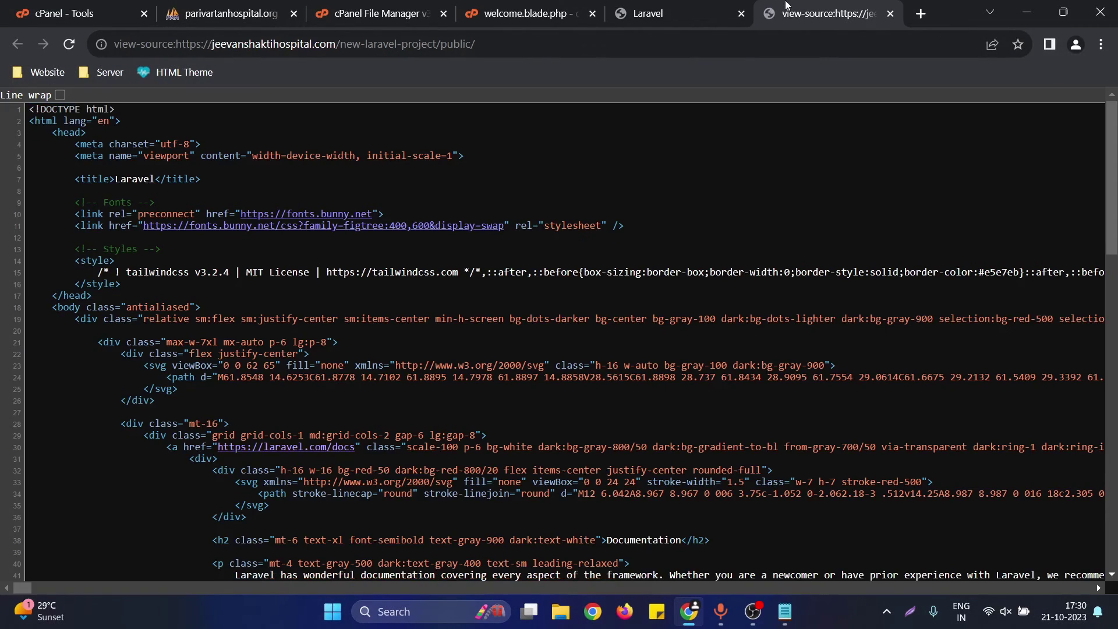
# Close the page source, reload the Laravel site and return to the views folder in File Manager.
pyautogui.hotkey('ctrl', 'w')
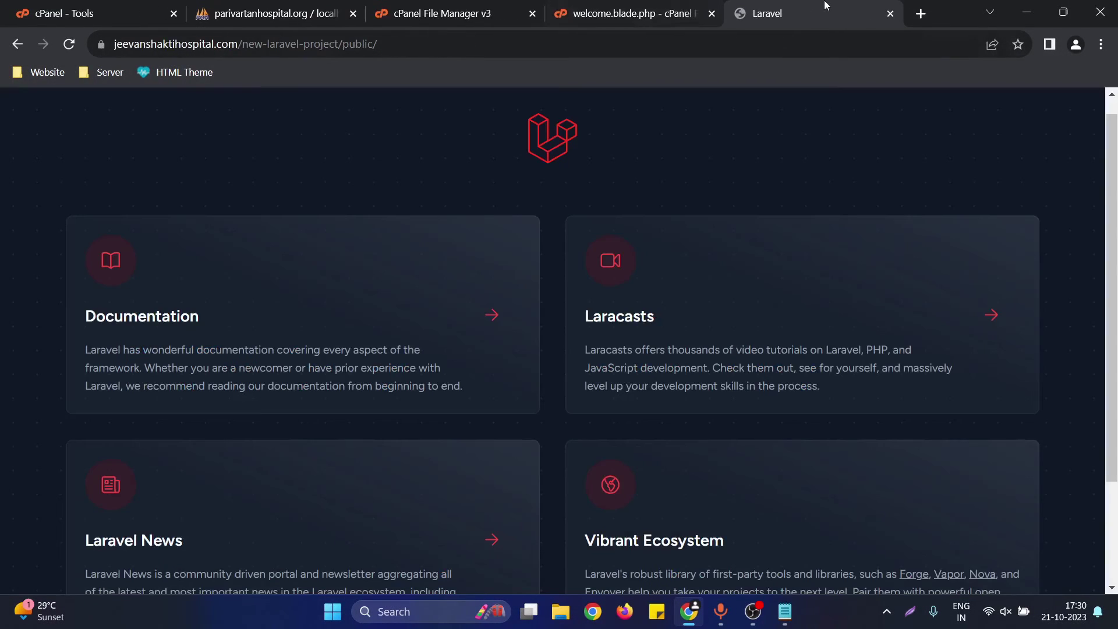
pyautogui.press('F5')
pyautogui.click(632, 12)
pyautogui.click(449, 12)
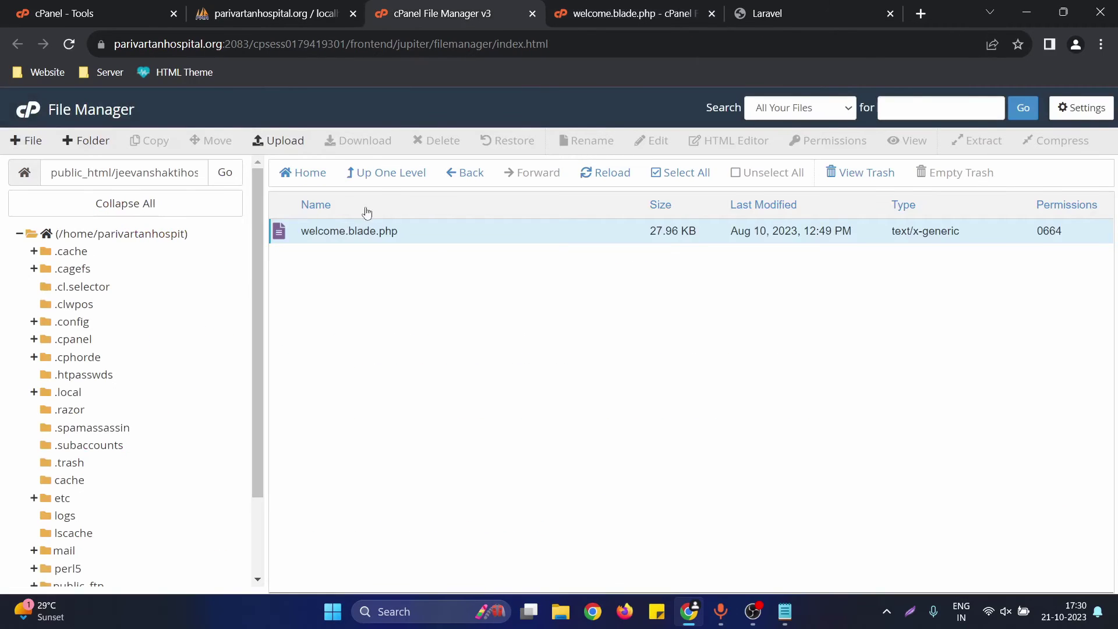
# Return to the Laravel project's root folder, close the welcome.blade.php editor and check the Show Hidden Files preference.
pyautogui.click(383, 185)
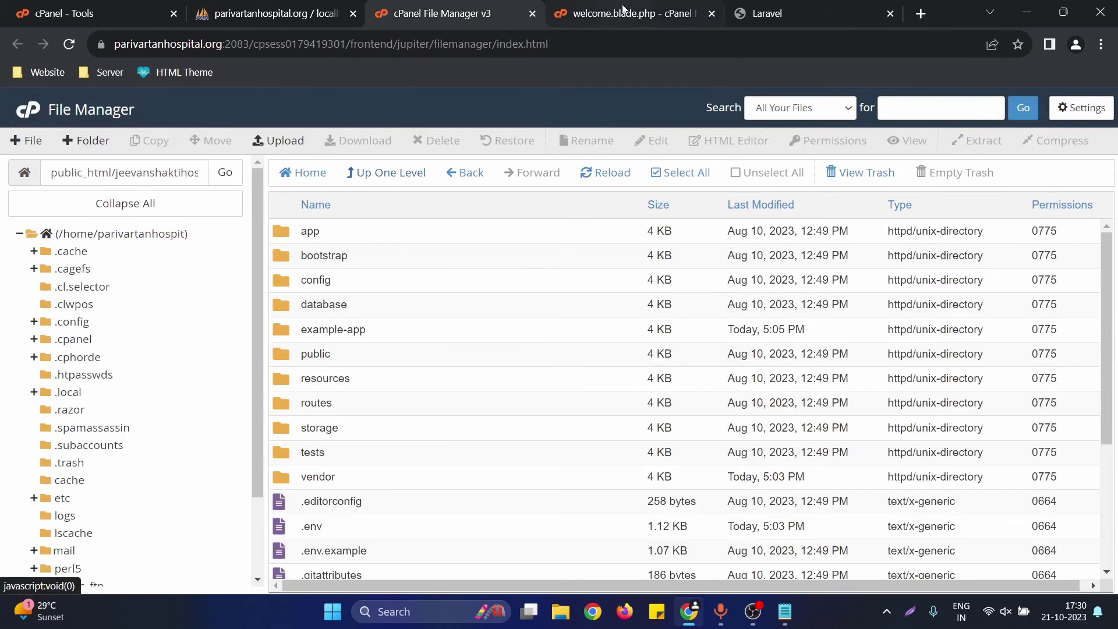
pyautogui.click(711, 14)
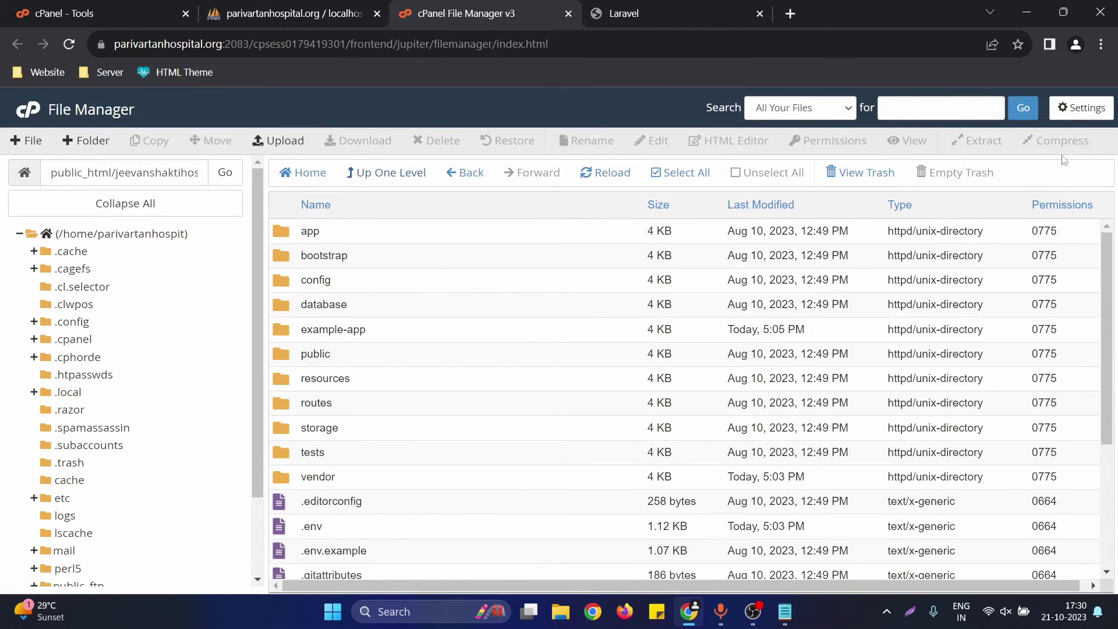
pyautogui.click(1085, 116)
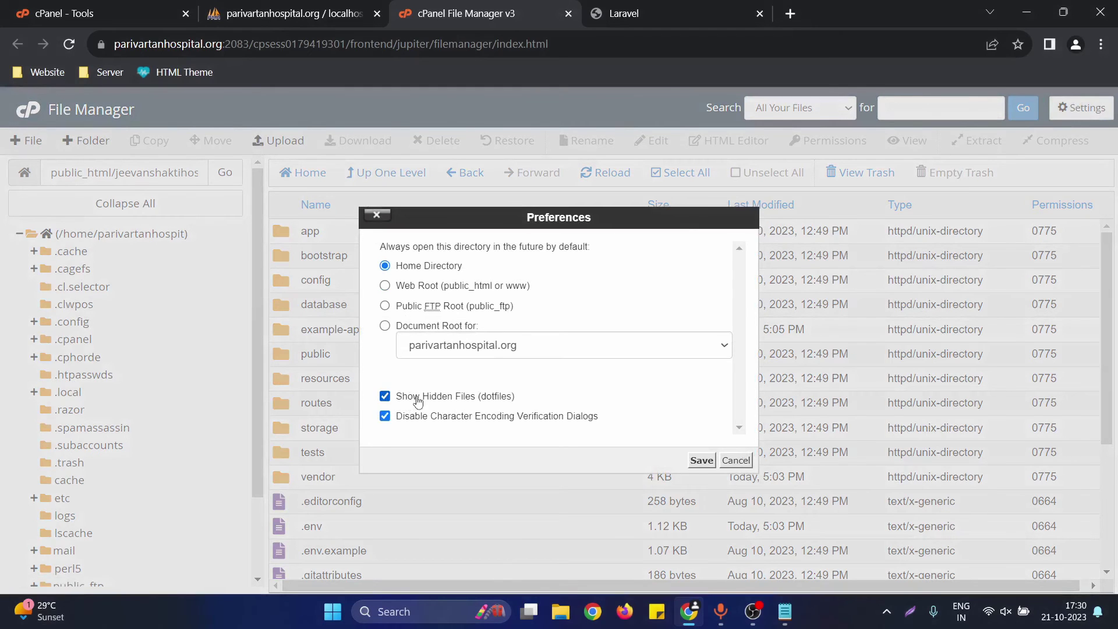
pyautogui.click(736, 460)
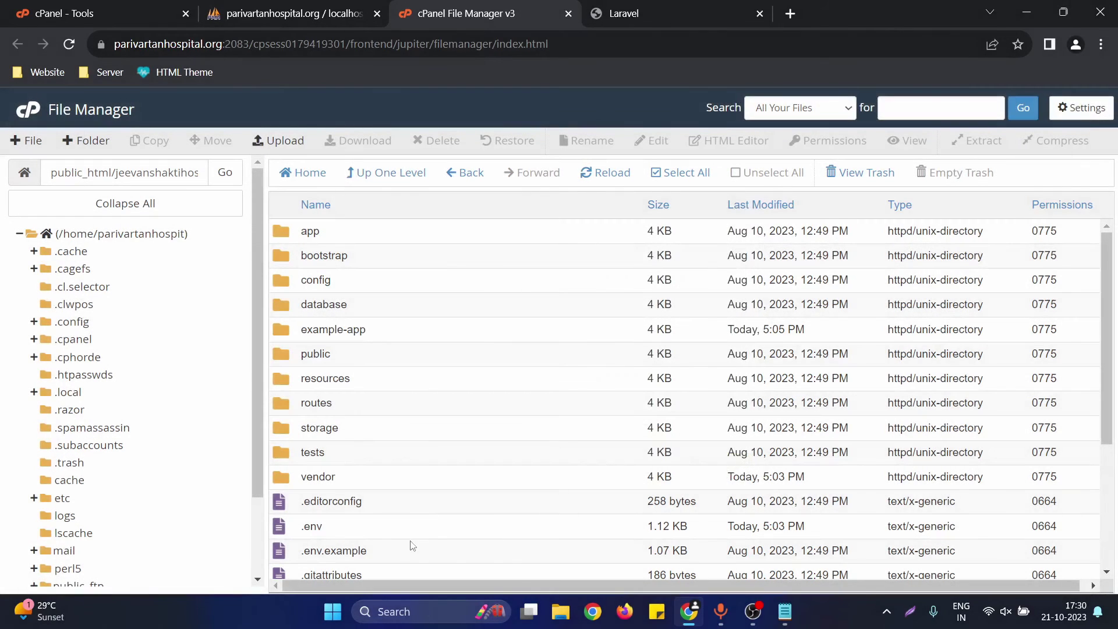
# Open the project's .env file for editing and locate its database name, username and password lines.
pyautogui.rightClick(330, 534)
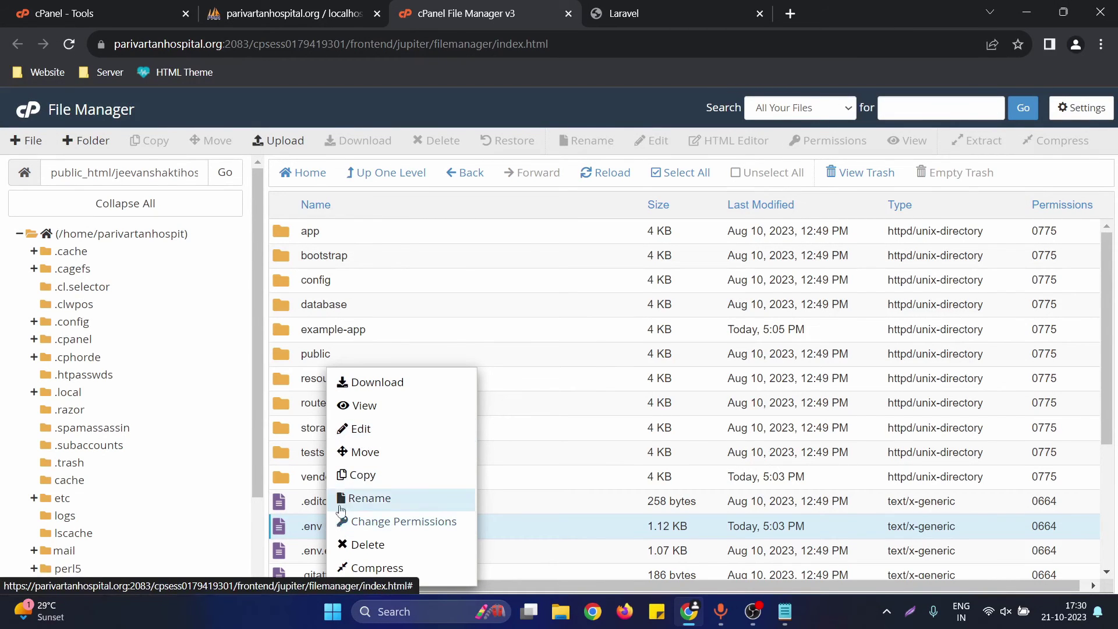
pyautogui.click(357, 431)
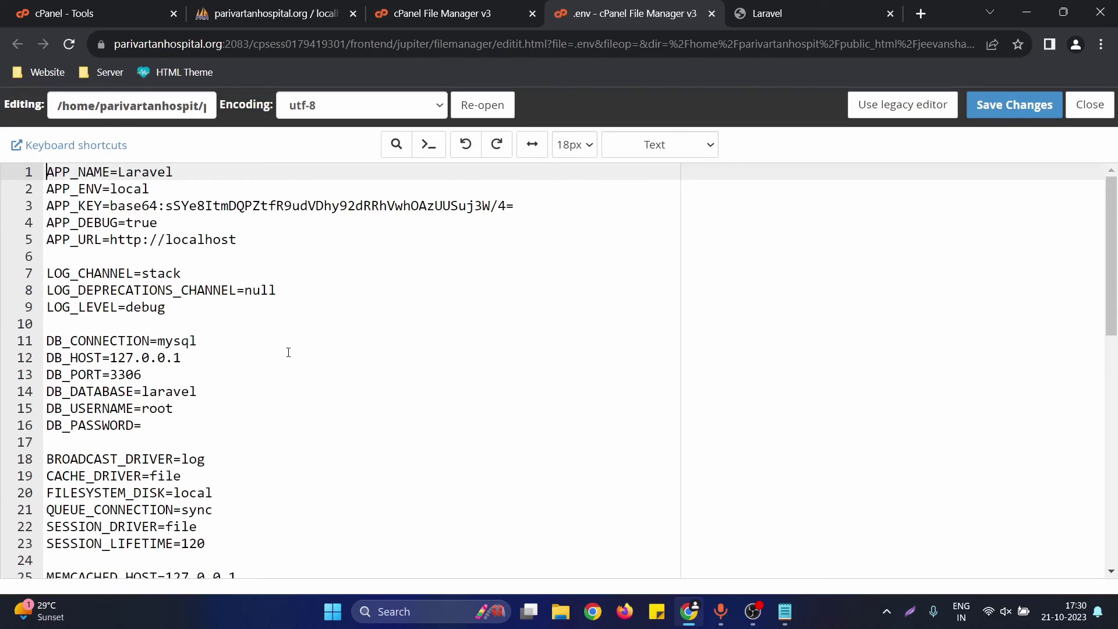
pyautogui.click(89, 403)
pyautogui.moveTo(48, 391); pyautogui.dragTo(110, 425)
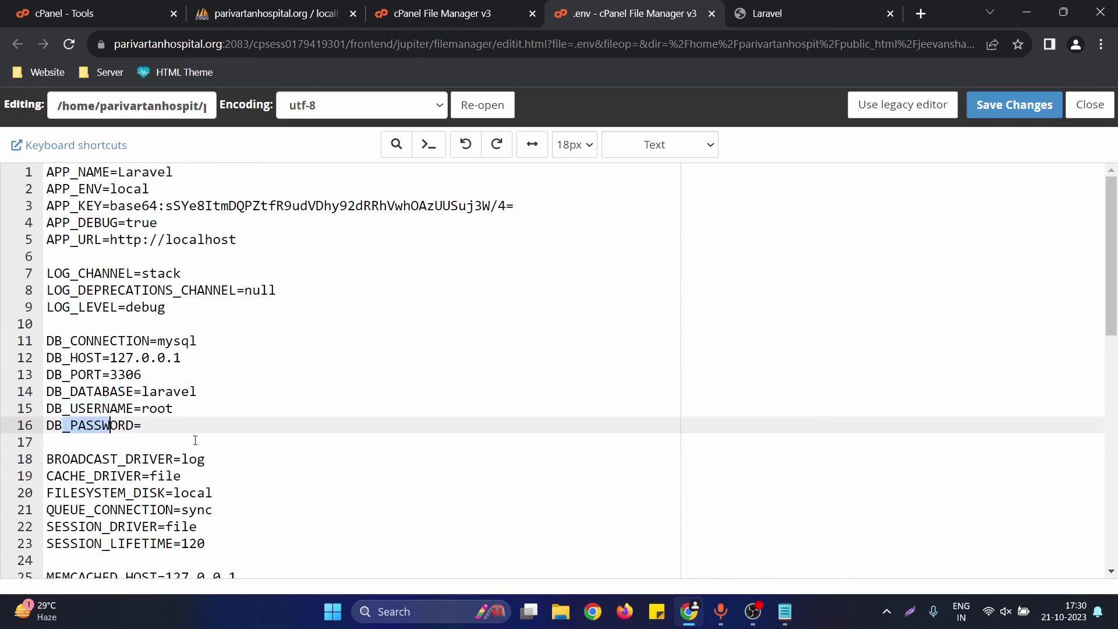
pyautogui.click(195, 440)
# Copy the database name from the Notepad note and set DB_DATABASE in .env to parivartanhospit_newtest.
pyautogui.click(784, 611)
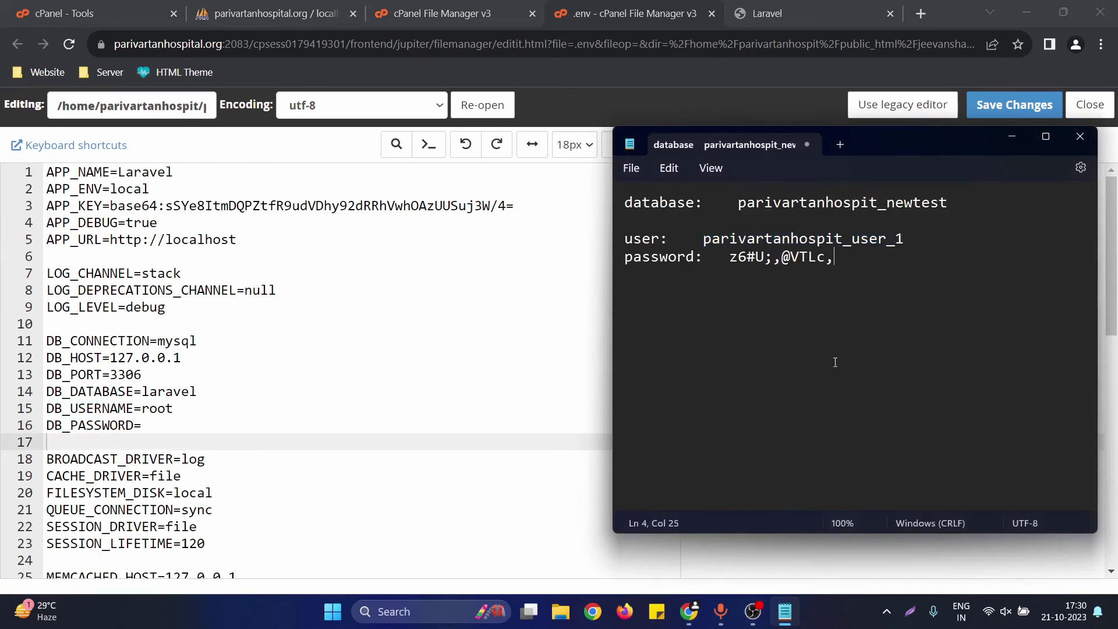
pyautogui.moveTo(958, 205)
pyautogui.mouseDown()
pyautogui.moveTo(786, 204)
pyautogui.moveTo(954, 204)
pyautogui.mouseUp()
pyautogui.doubleClick(741, 208)
pyautogui.hotkey('ctrl', 'c')
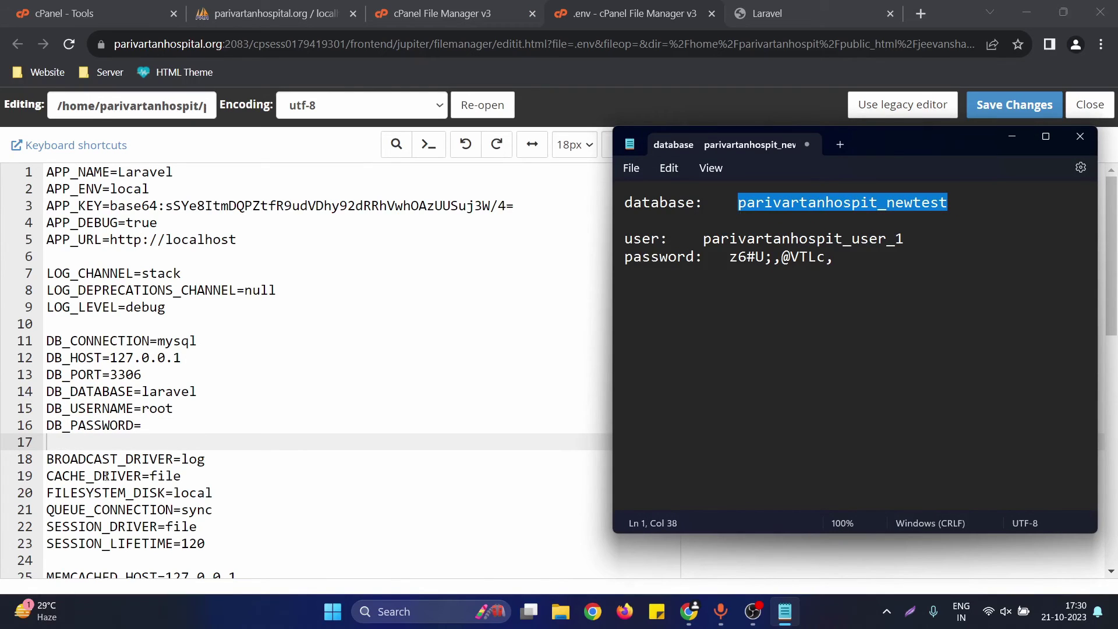
pyautogui.doubleClick(178, 391)
pyautogui.hotkey('ctrl', 'v')
# Copy the database user from the Notepad note and set DB_USERNAME in .env to parivartanhospit_user_1.
pyautogui.hotkey('alt', 'Tab')
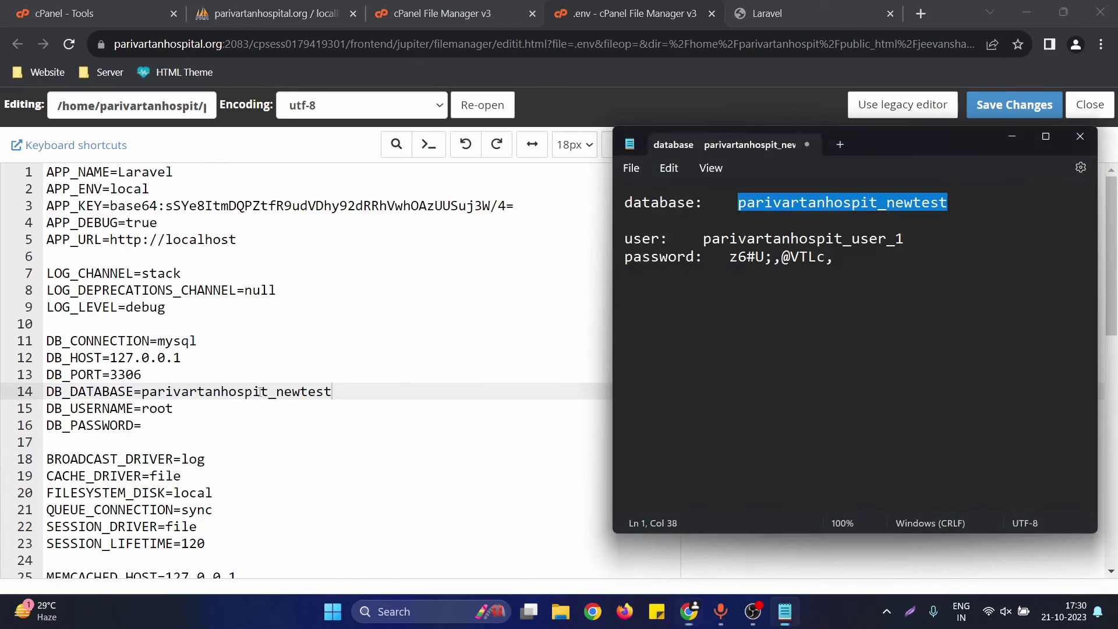
pyautogui.moveTo(903, 239); pyautogui.dragTo(706, 246)
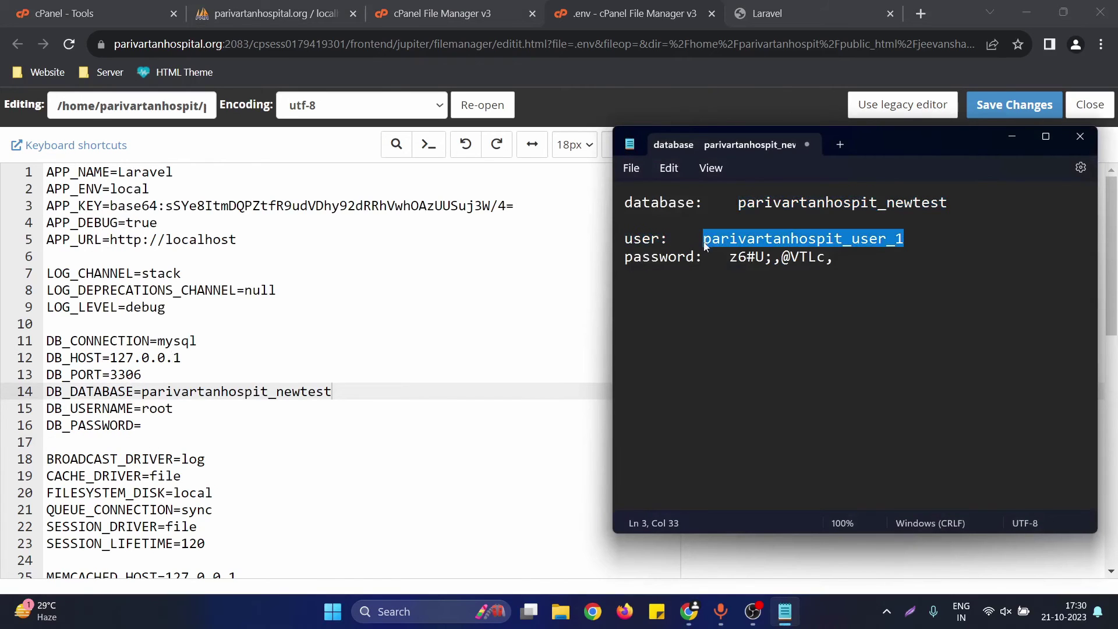
pyautogui.hotkey('ctrl', 'c')
pyautogui.hotkey('alt', 'Tab')
pyautogui.press('Down')
pyautogui.hotkey('ctrl', 'shift', 'Left')
pyautogui.hotkey('ctrl', 'v')
# Copy the database password from the Notepad note into DB_PASSWORD in .env and save the file.
pyautogui.hotkey('alt', 'Tab')
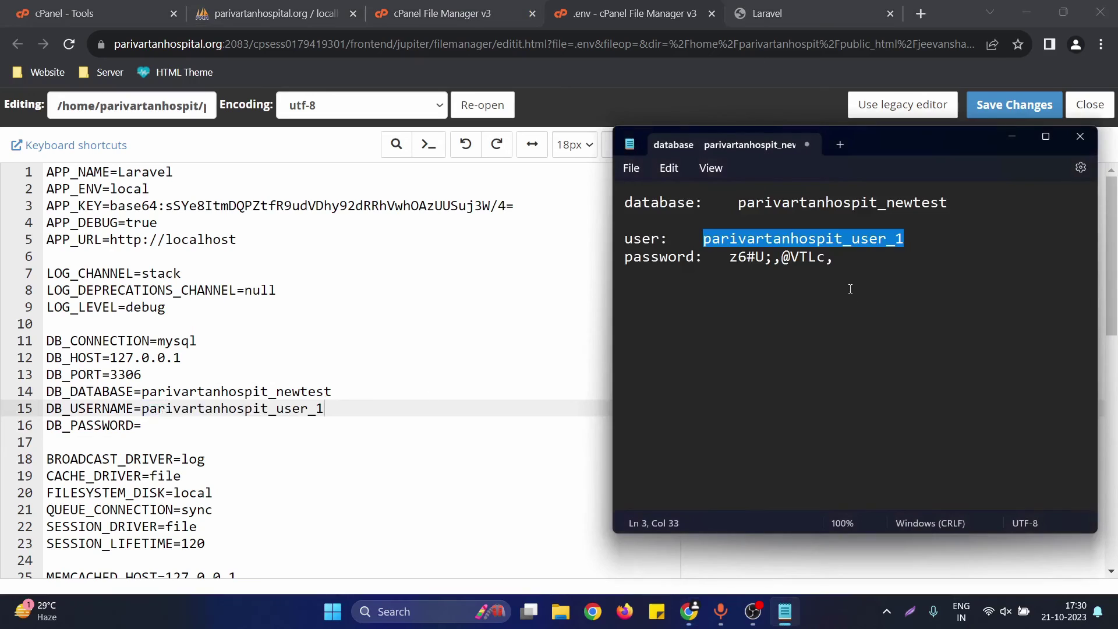
pyautogui.moveTo(836, 257); pyautogui.dragTo(728, 257)
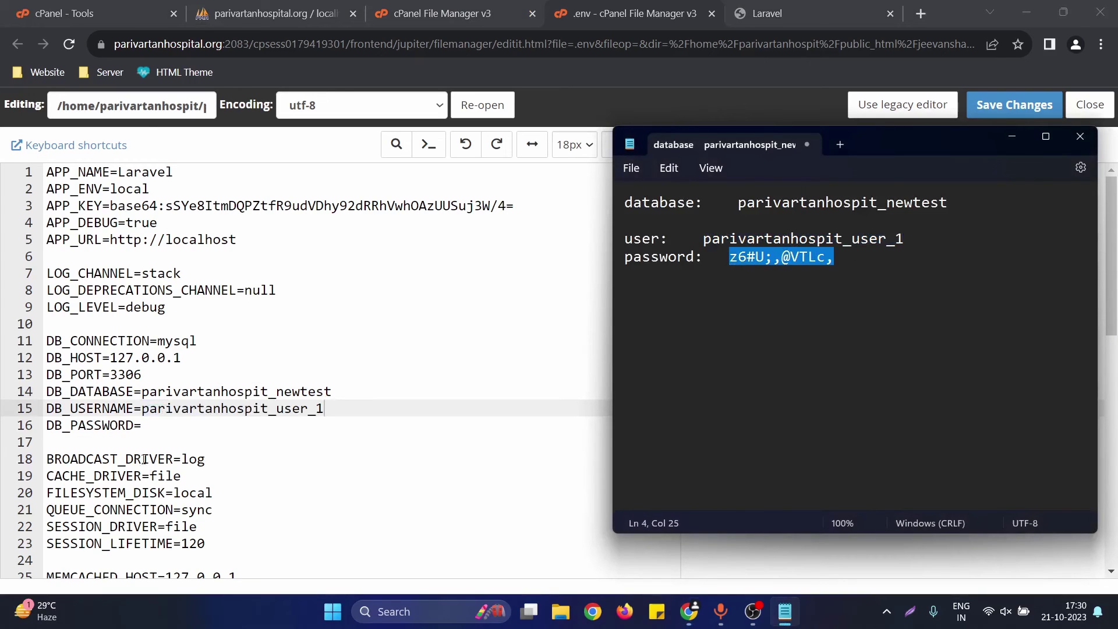
pyautogui.hotkey('ctrl', 'c')
pyautogui.click(163, 425)
pyautogui.hotkey('ctrl', 'v')
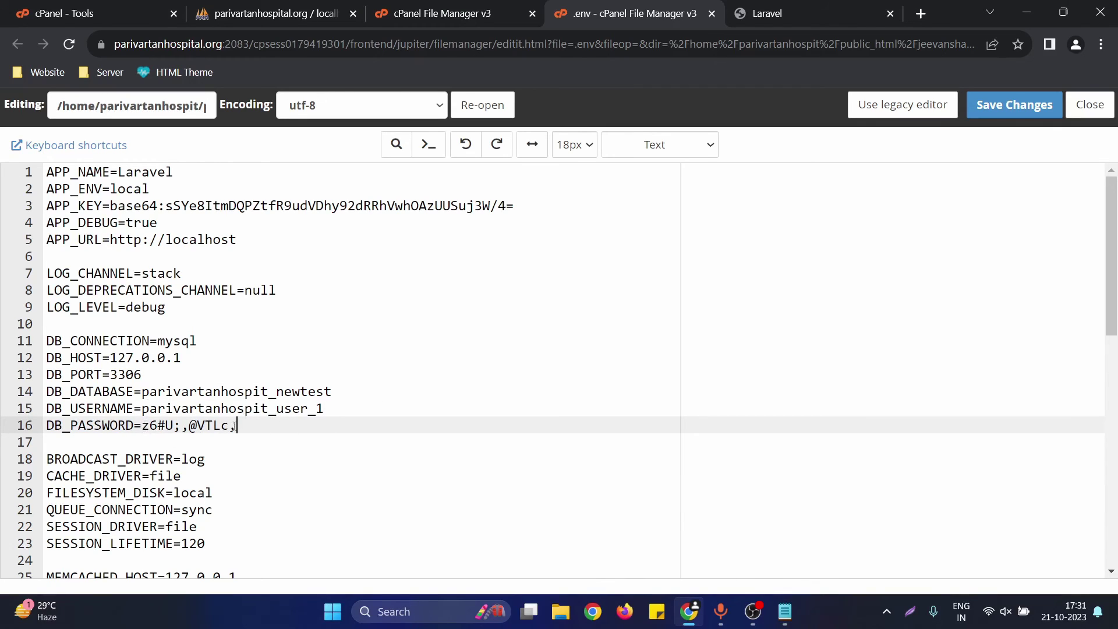
pyautogui.click(1022, 106)
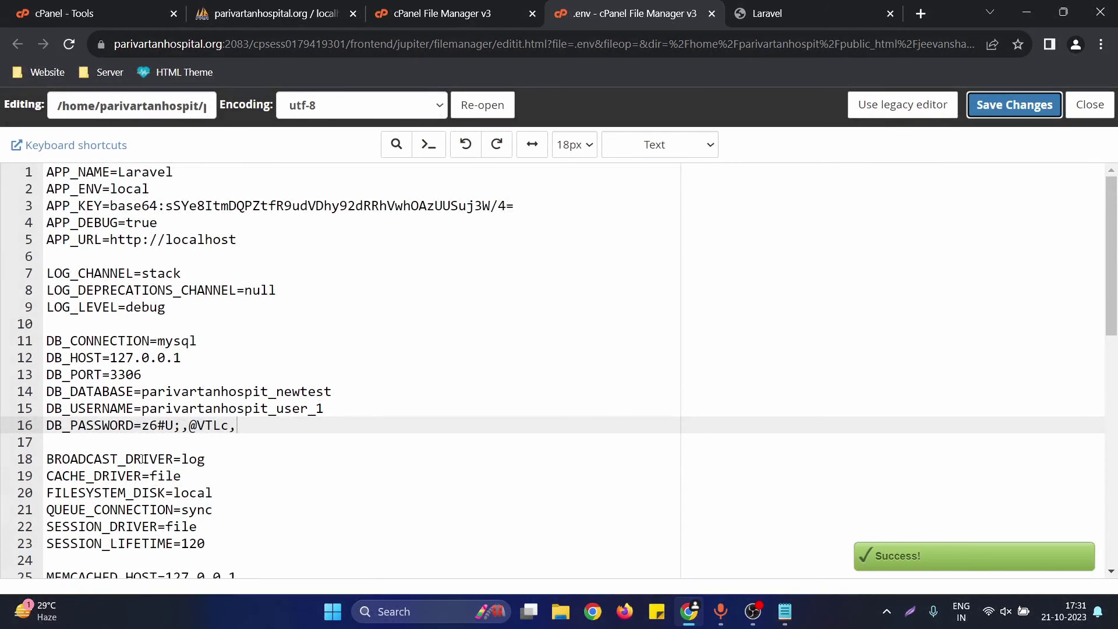
# Enclose the DB_PASSWORD value in the .env file in double quotes.
pyautogui.click(144, 425)
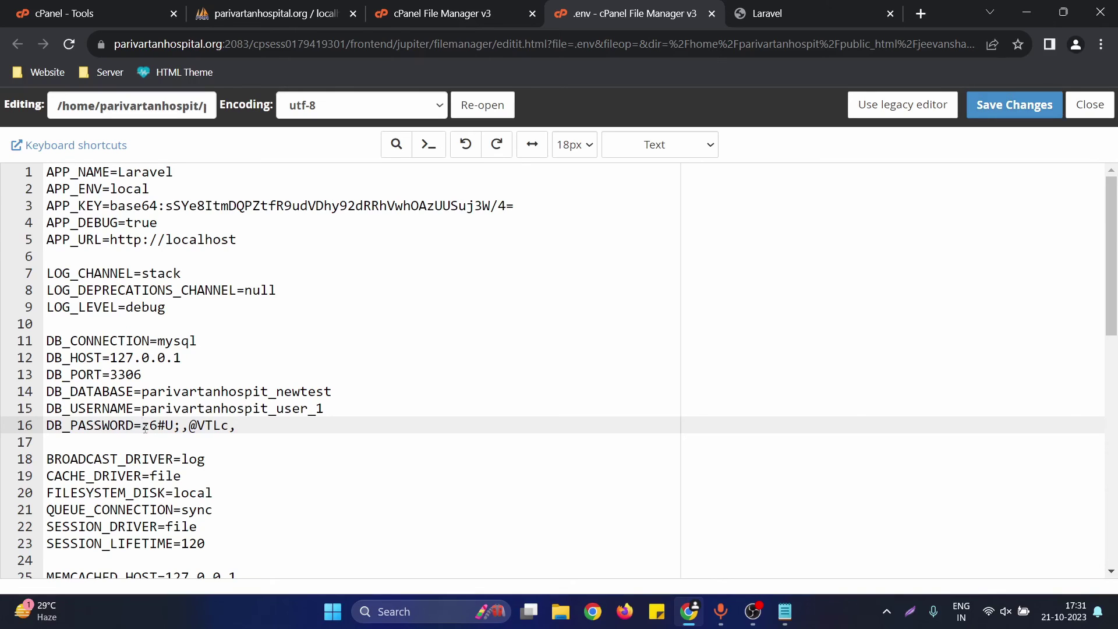
pyautogui.write('"')
pyautogui.click(261, 425)
pyautogui.write('"')
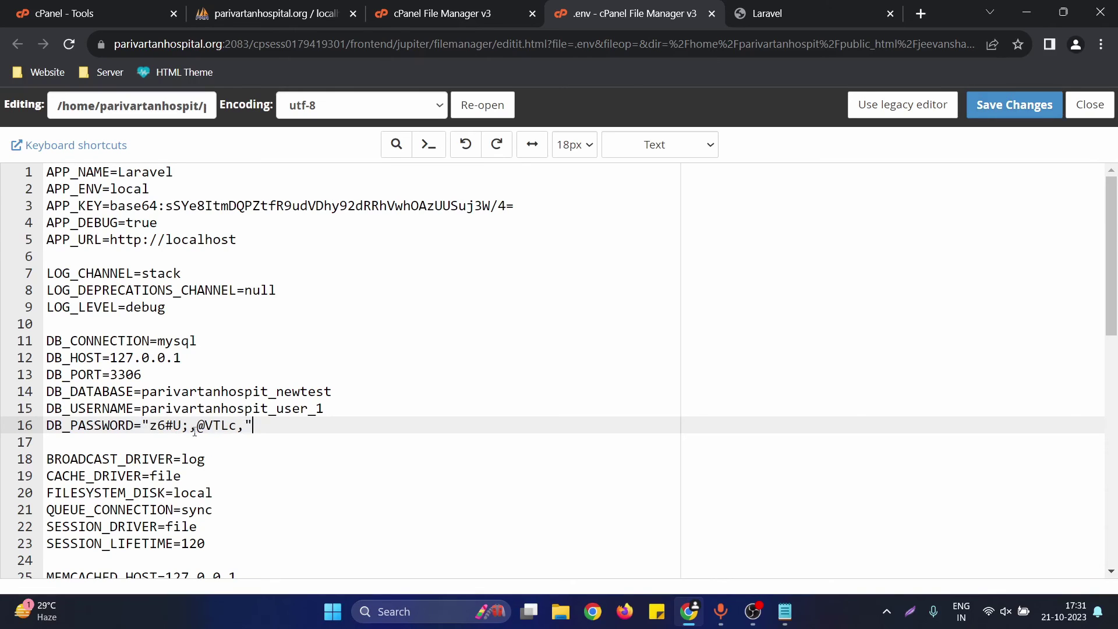
# Enclose the DB_USERNAME and DB_DATABASE values in the .env file in double quotes.
pyautogui.click(325, 408)
pyautogui.write('"')
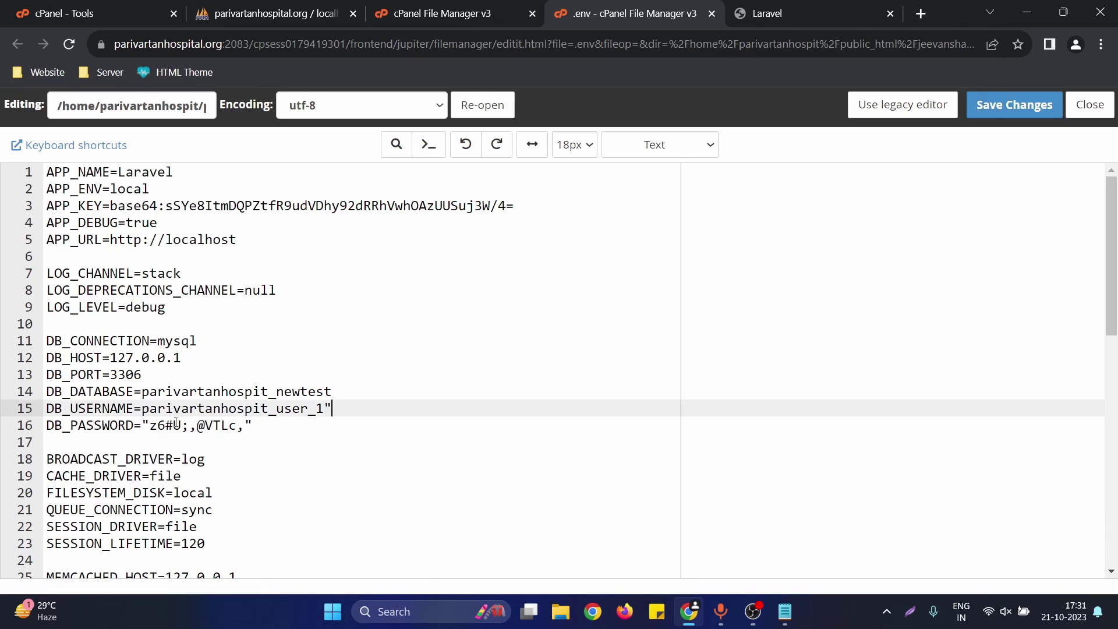
pyautogui.click(141, 408)
pyautogui.write('"')
pyautogui.click(141, 391)
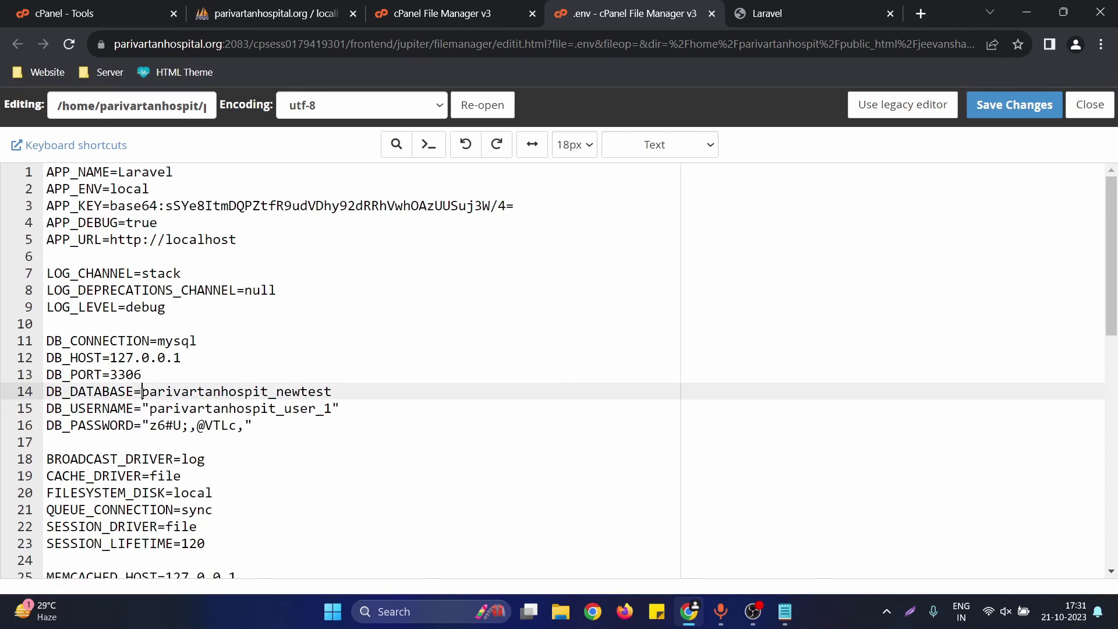
pyautogui.write('"')
pyautogui.click(389, 383)
pyautogui.click(378, 391)
pyautogui.write('"')
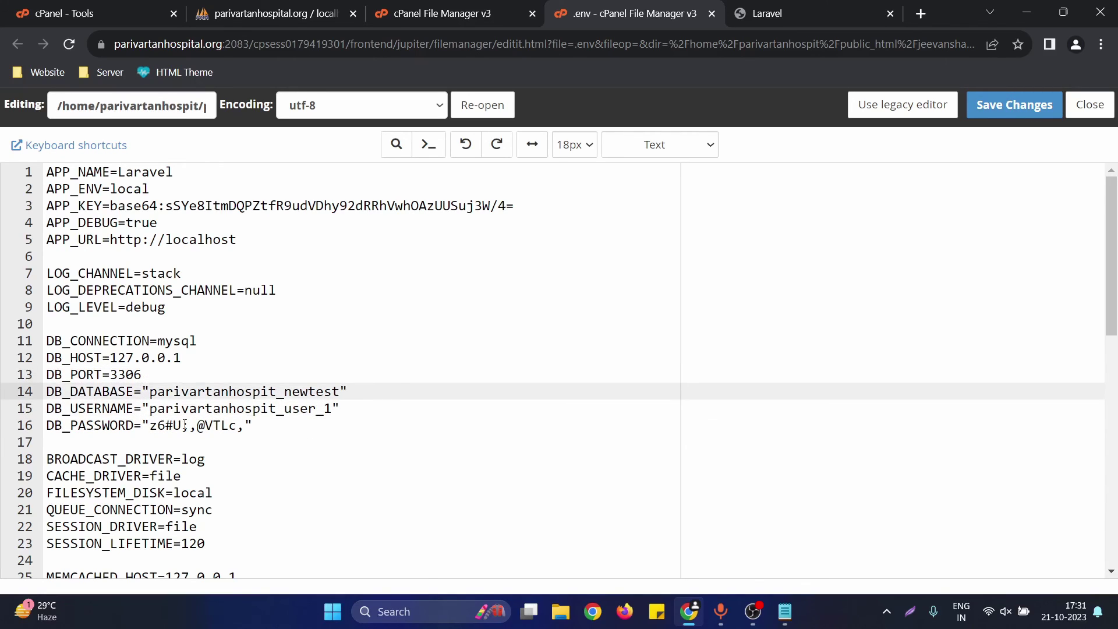
# Review the quoted database name, username and password values, and save the .env file.
pyautogui.click(184, 425)
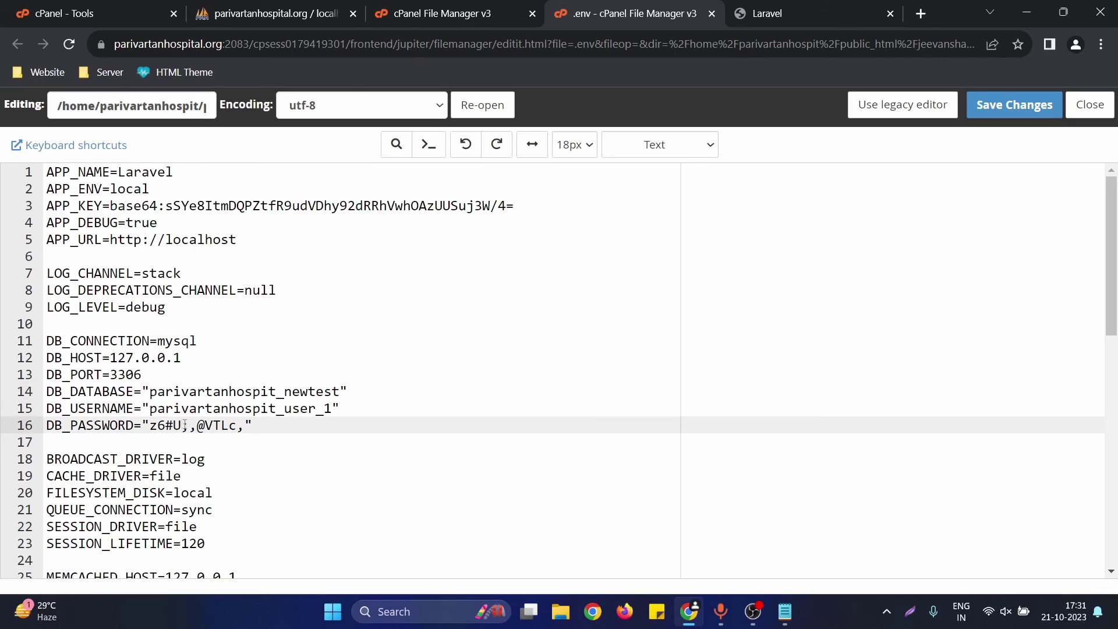
pyautogui.click(195, 447)
pyautogui.moveTo(142, 391); pyautogui.dragTo(348, 391)
pyautogui.moveTo(256, 427); pyautogui.dragTo(135, 408)
pyautogui.click(457, 443)
pyautogui.click(1028, 117)
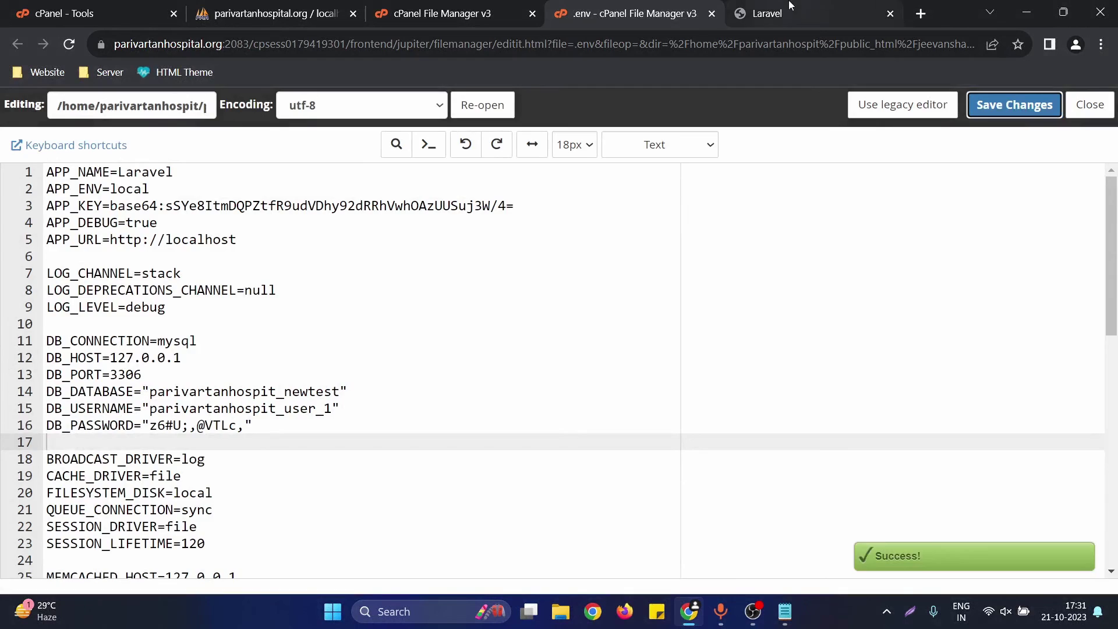
# Reload the Laravel site to check that it still loads, and return to the .env file in the editor.
pyautogui.click(790, 7)
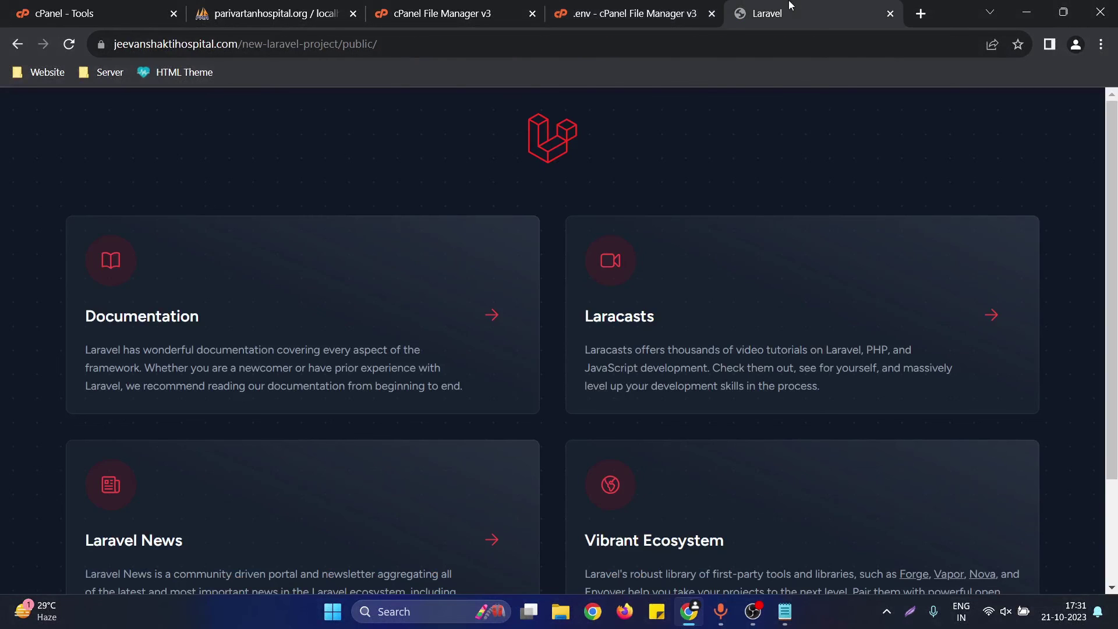
pyautogui.press('F5')
pyautogui.press('F5')
pyautogui.click(610, 7)
pyautogui.press('Left')
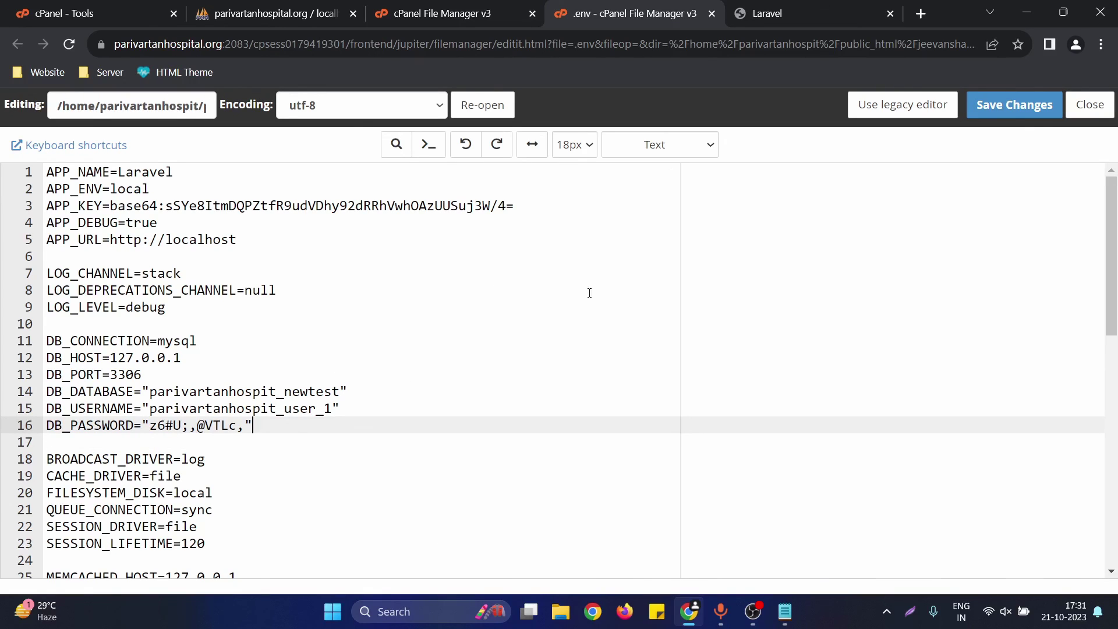
pyautogui.click(261, 460)
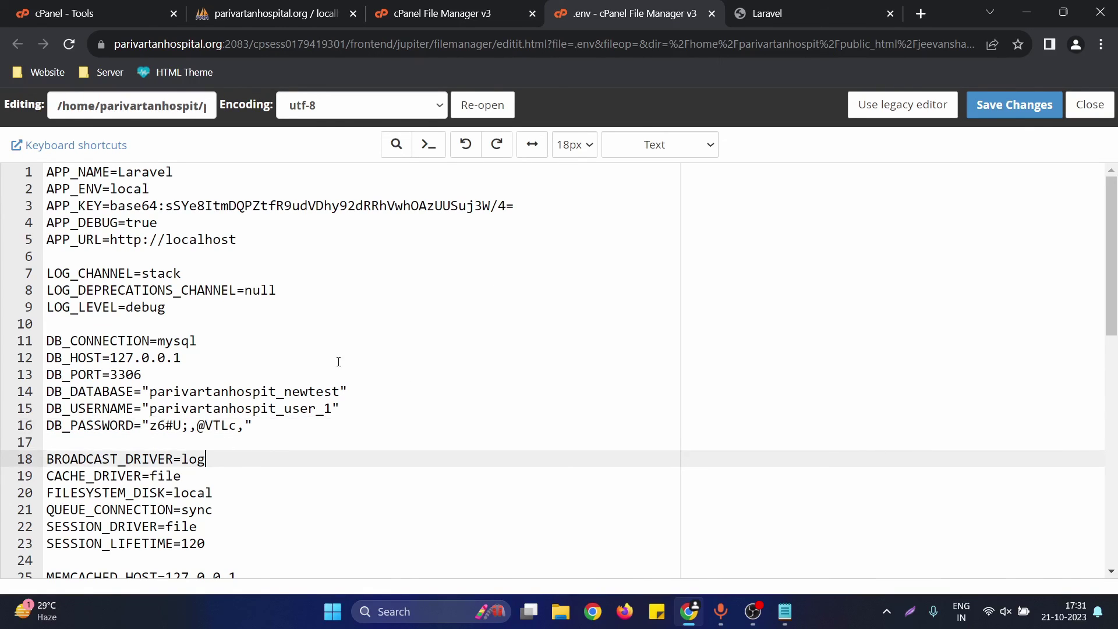